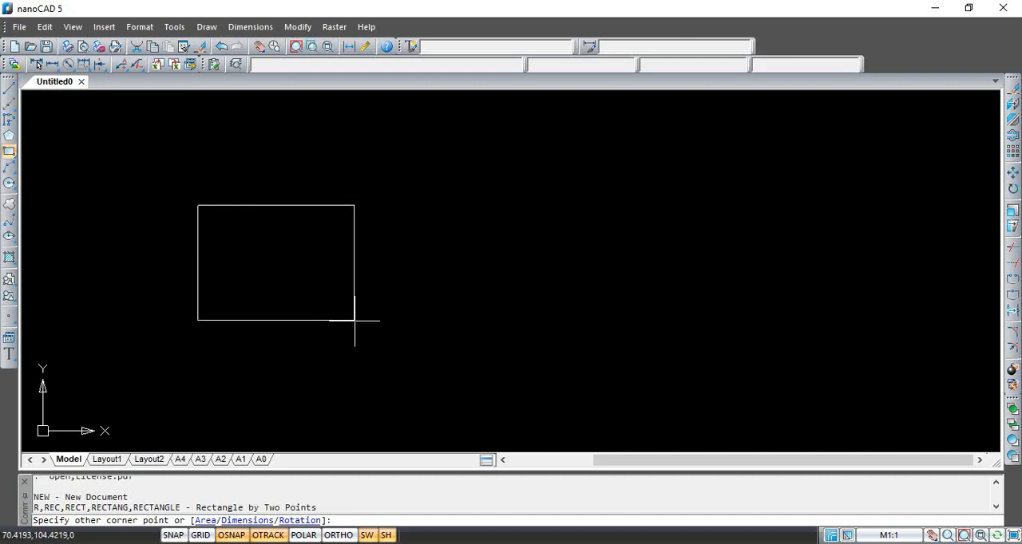
Finish the rectangle by placing its opposite corner at coordinates 100,100
{"action": "type", "text": "00"}
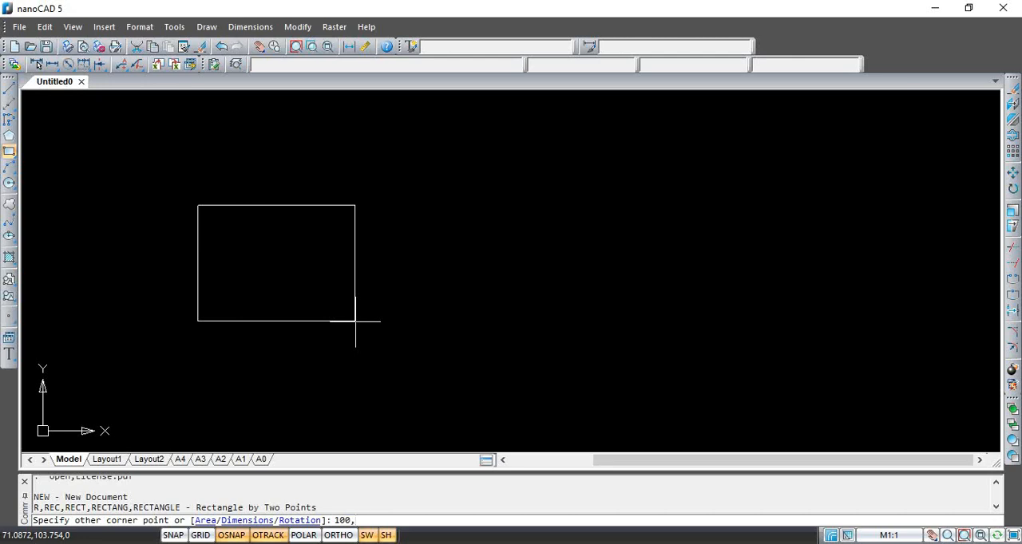
{"action": "type", "text": ",100"}
{"action": "key", "text": "Return"}
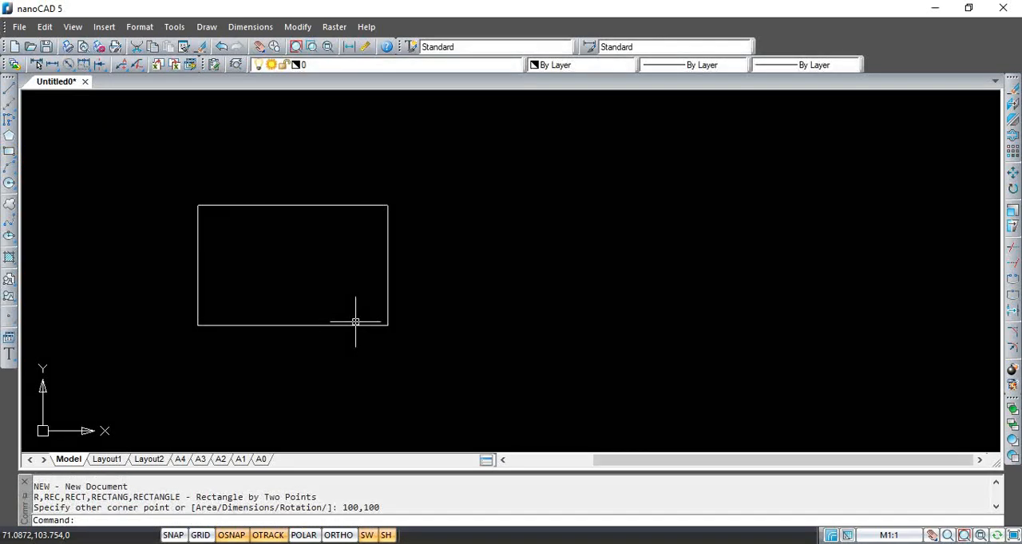
{"action": "left_click", "coordinate": [299, 232]}
{"action": "left_click", "coordinate": [295, 225]}
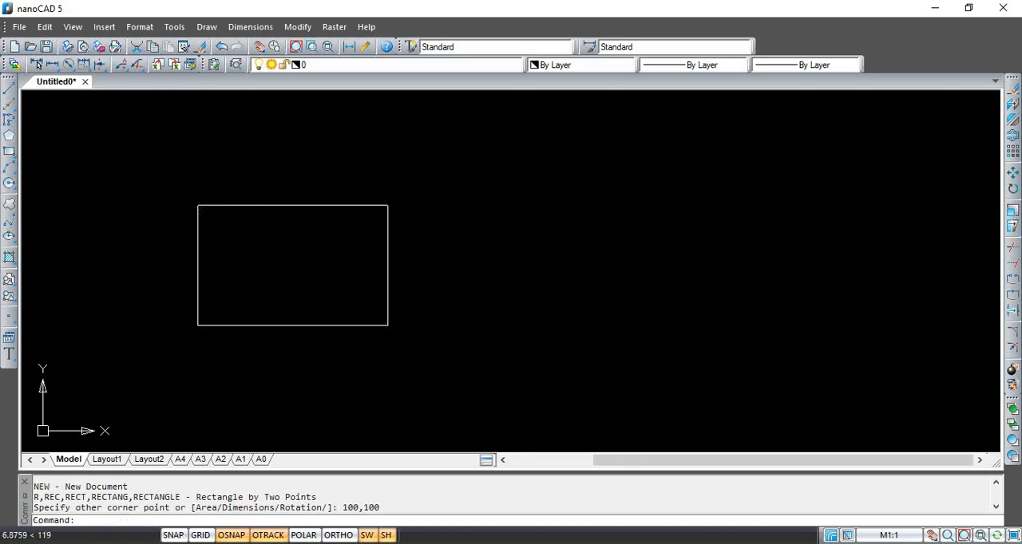
Draw a small circle centred on the rectangle's upper-left corner with a freehand radius
{"action": "left_click", "coordinate": [9, 184]}
{"action": "left_click", "coordinate": [198, 206]}
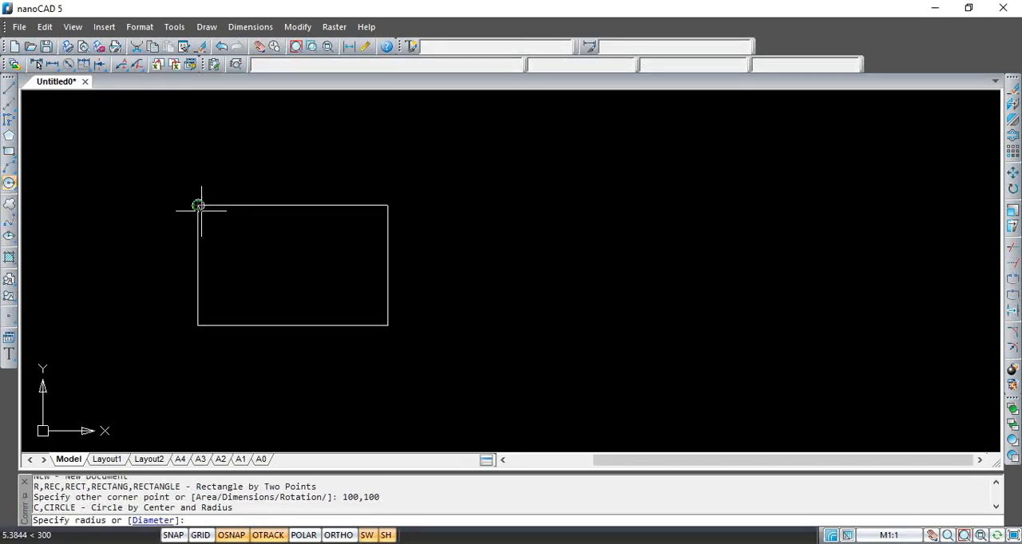
{"action": "left_click", "coordinate": [217, 216]}
Copy the circle from its centre to the rectangle's other three corners
{"action": "scroll", "coordinate": [217, 217], "scroll_direction": "up", "scroll_amount": 5}
{"action": "scroll", "coordinate": [207, 215], "scroll_direction": "down", "scroll_amount": 4}
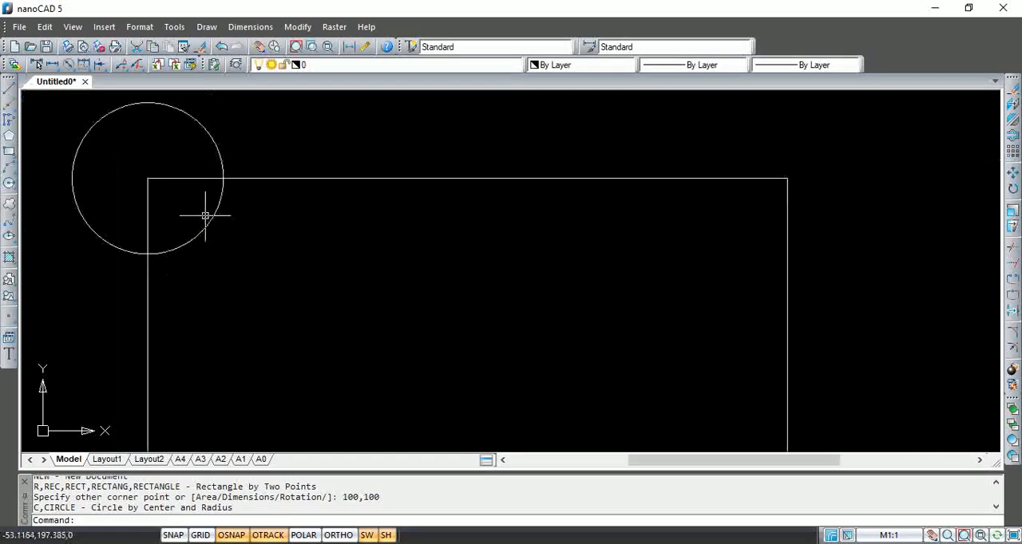
{"action": "scroll", "coordinate": [195, 209], "scroll_direction": "up", "scroll_amount": 2}
{"action": "left_click", "coordinate": [184, 175]}
{"action": "left_click", "coordinate": [177, 177]}
{"action": "scroll", "coordinate": [148, 190], "scroll_direction": "down", "scroll_amount": 3}
{"action": "scroll", "coordinate": [166, 203], "scroll_direction": "up", "scroll_amount": 2}
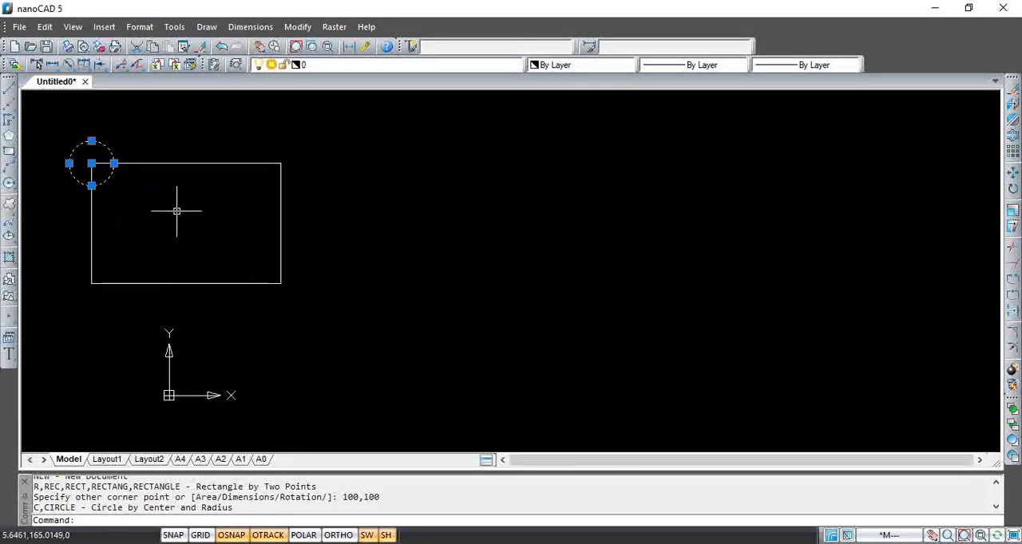
{"action": "type", "text": "co"}
{"action": "key", "text": "Return"}
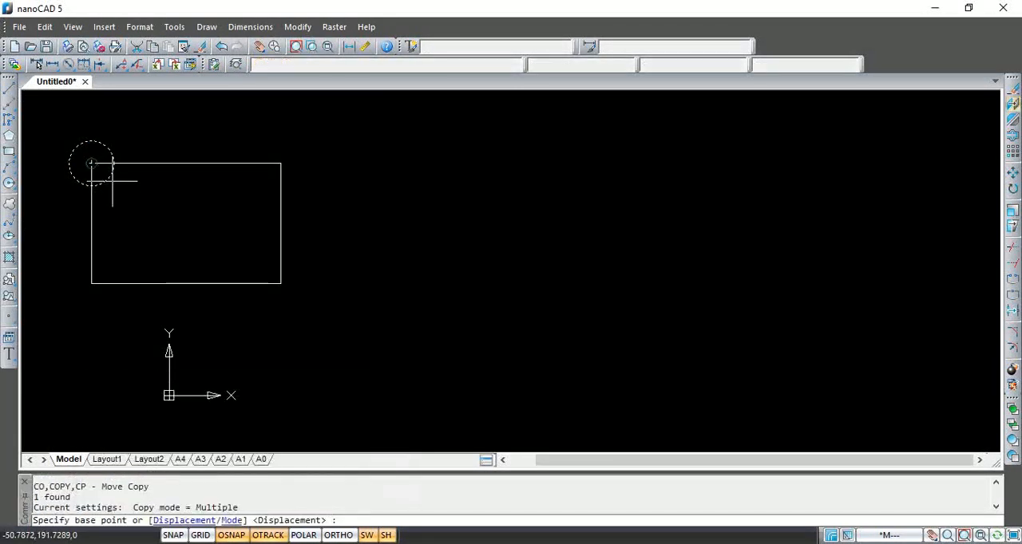
{"action": "left_click", "coordinate": [91, 164]}
{"action": "left_click", "coordinate": [280, 164]}
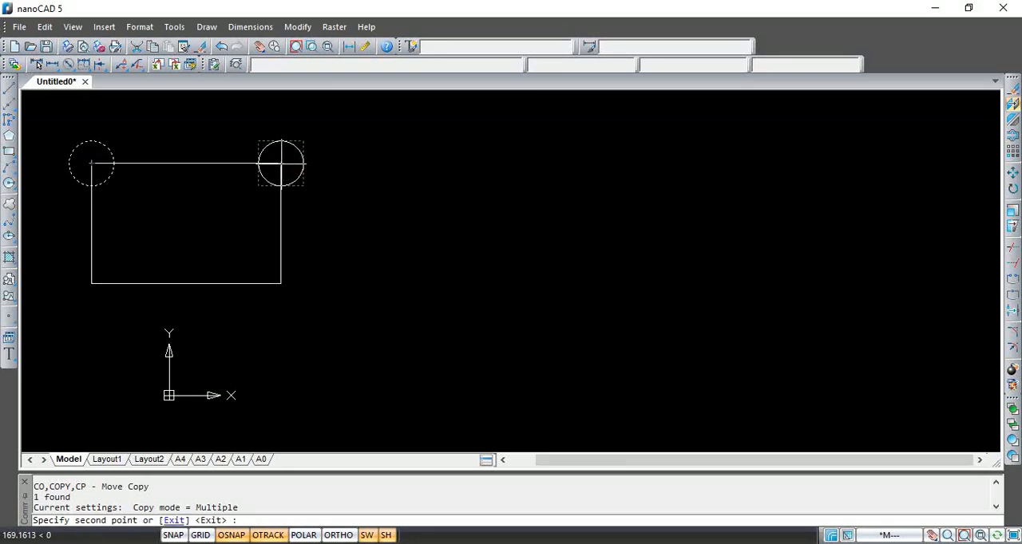
{"action": "left_click", "coordinate": [280, 283]}
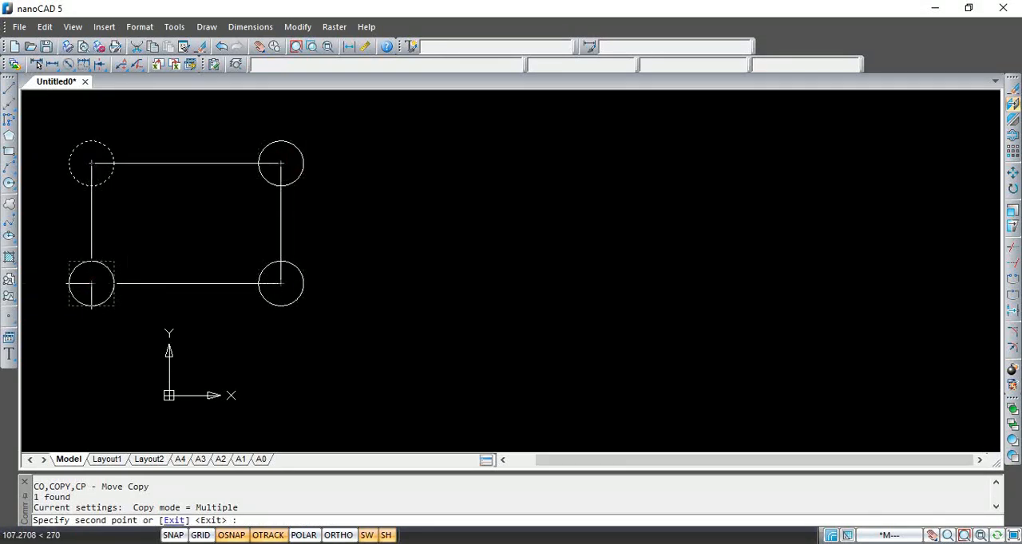
{"action": "left_click", "coordinate": [91, 283]}
{"action": "key", "text": "Escape"}
Trim away the circle portions inside the rectangle at all four corners, using the rectangle as the cutting edge
{"action": "scroll", "coordinate": [116, 224], "scroll_direction": "up", "scroll_amount": 2}
{"action": "type", "text": "tr"}
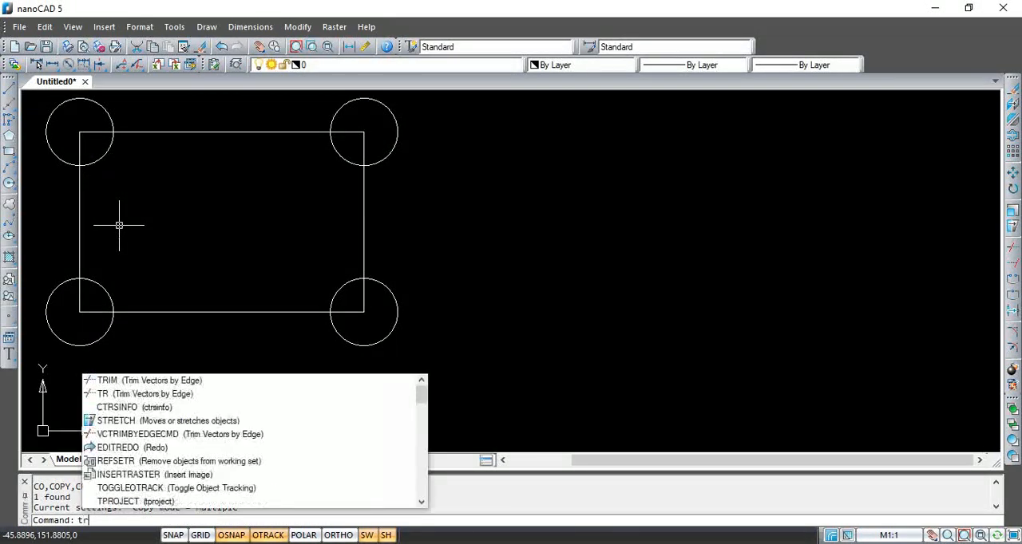
{"action": "key", "text": "Return"}
{"action": "scroll", "coordinate": [229, 186], "scroll_direction": "down", "scroll_amount": 2}
{"action": "left_click", "coordinate": [234, 205]}
{"action": "left_click", "coordinate": [216, 254]}
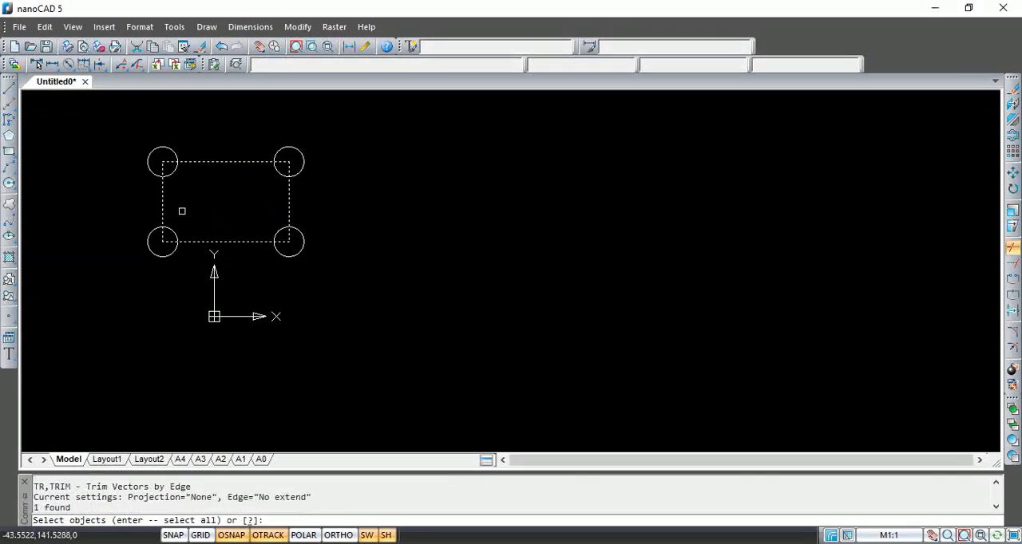
{"action": "key", "text": "Return"}
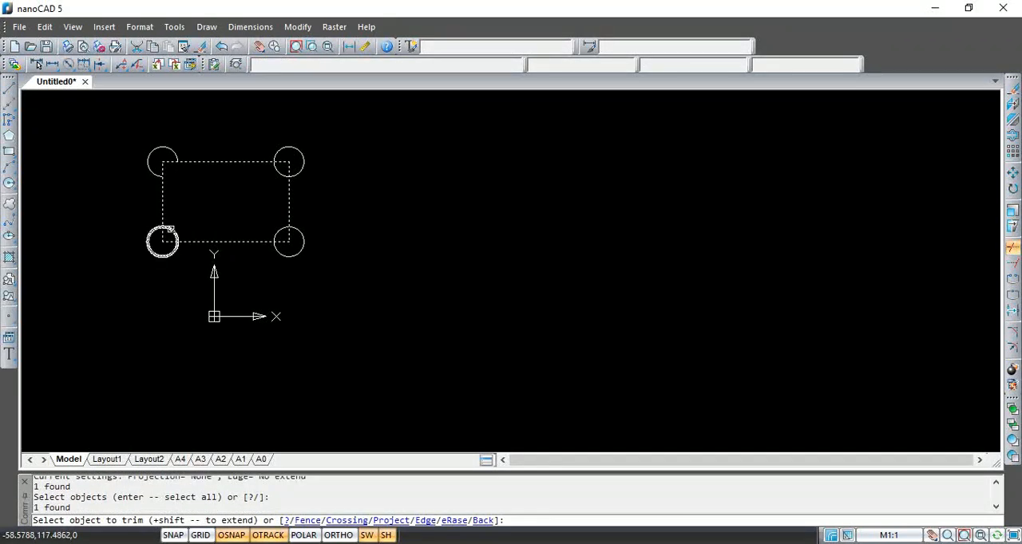
{"action": "left_click", "coordinate": [172, 227]}
{"action": "left_click", "coordinate": [280, 228]}
{"action": "left_click", "coordinate": [280, 171]}
{"action": "key", "text": "Return"}
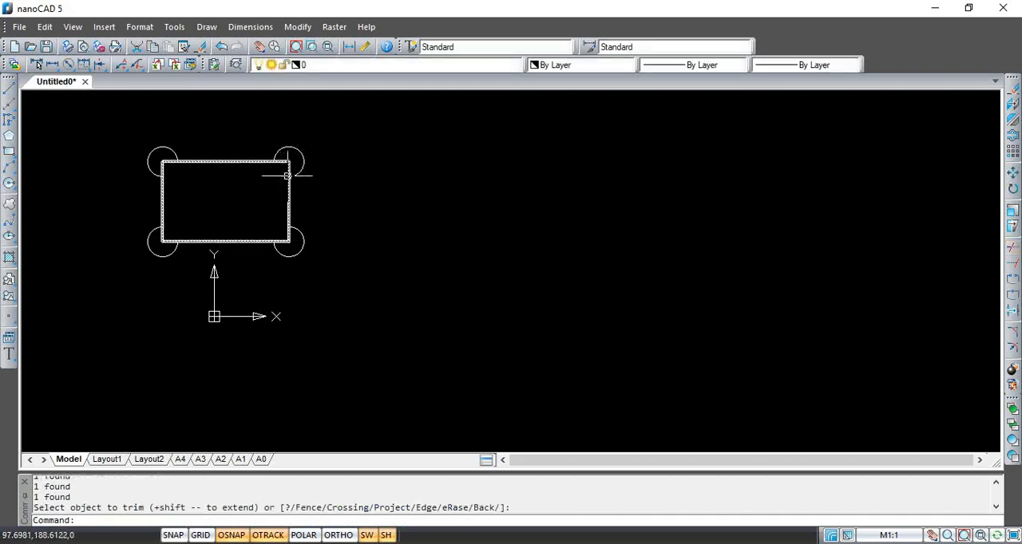
Trim the rectangle's two upper corners inside the arcs, using each arc as the cutting edge
{"action": "key", "text": "Return"}
{"action": "left_click", "coordinate": [296, 171]}
{"action": "key", "text": "Return"}
{"action": "left_click", "coordinate": [289, 167]}
{"action": "key", "text": "Return"}
{"action": "key", "text": "Return"}
{"action": "left_click", "coordinate": [172, 150]}
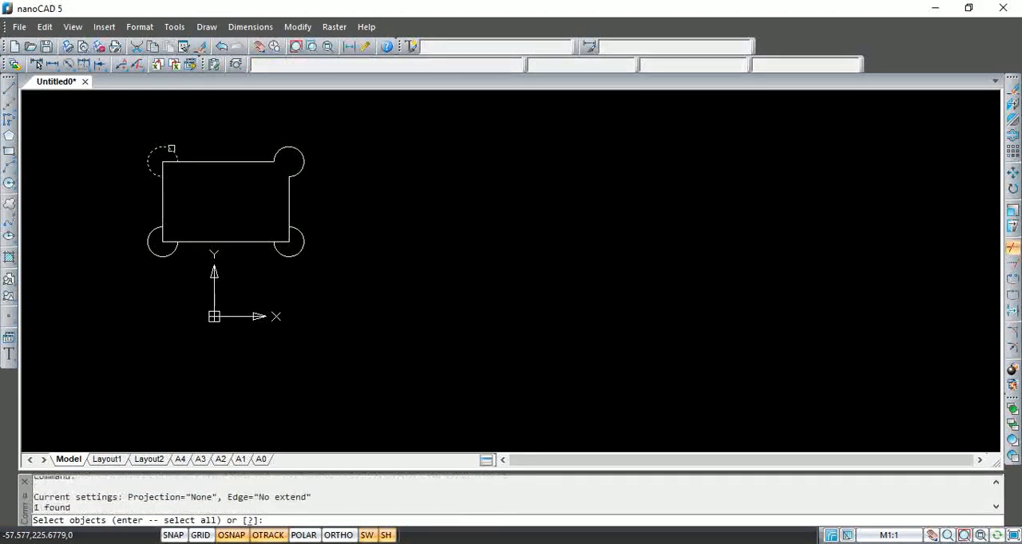
{"action": "key", "text": "Return"}
{"action": "left_click", "coordinate": [162, 162]}
{"action": "key", "text": "Return"}
Trim the rectangle's two lower corners inside the arcs, using each arc as the cutting edge
{"action": "key", "text": "Return"}
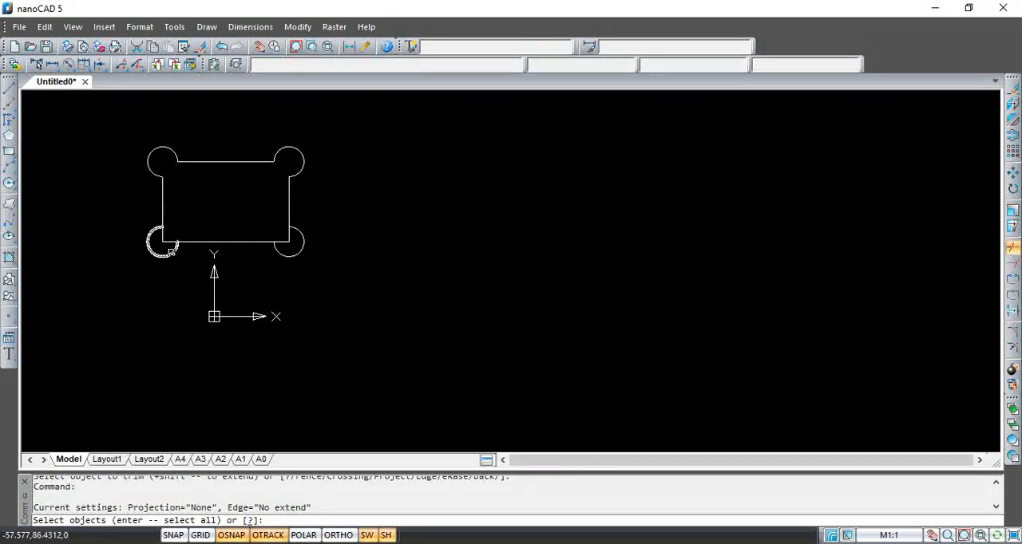
{"action": "left_click", "coordinate": [171, 250]}
{"action": "key", "text": "Return"}
{"action": "left_click", "coordinate": [168, 246]}
{"action": "left_click", "coordinate": [166, 238]}
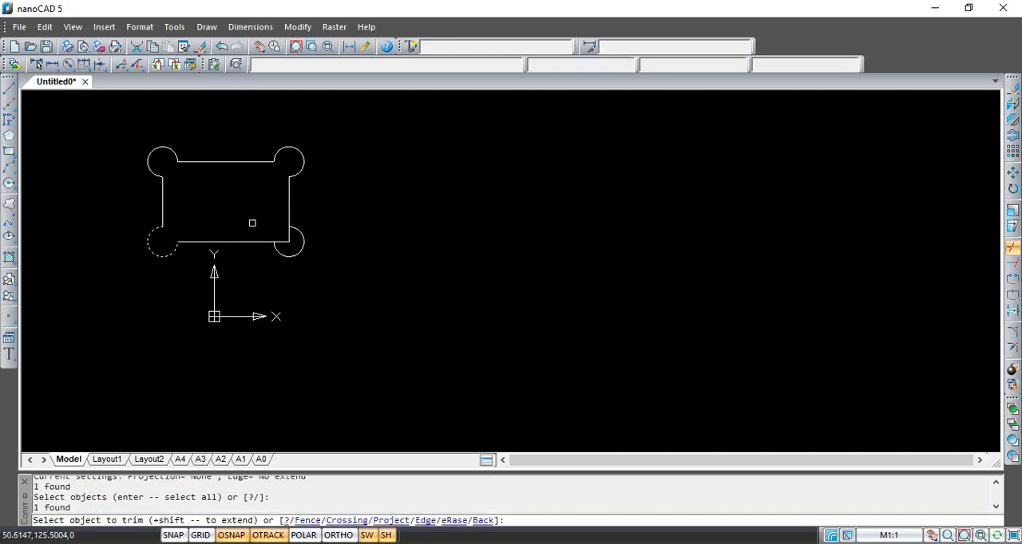
{"action": "key", "text": "Return"}
{"action": "key", "text": "Return"}
{"action": "left_click", "coordinate": [279, 253]}
{"action": "key", "text": "Return"}
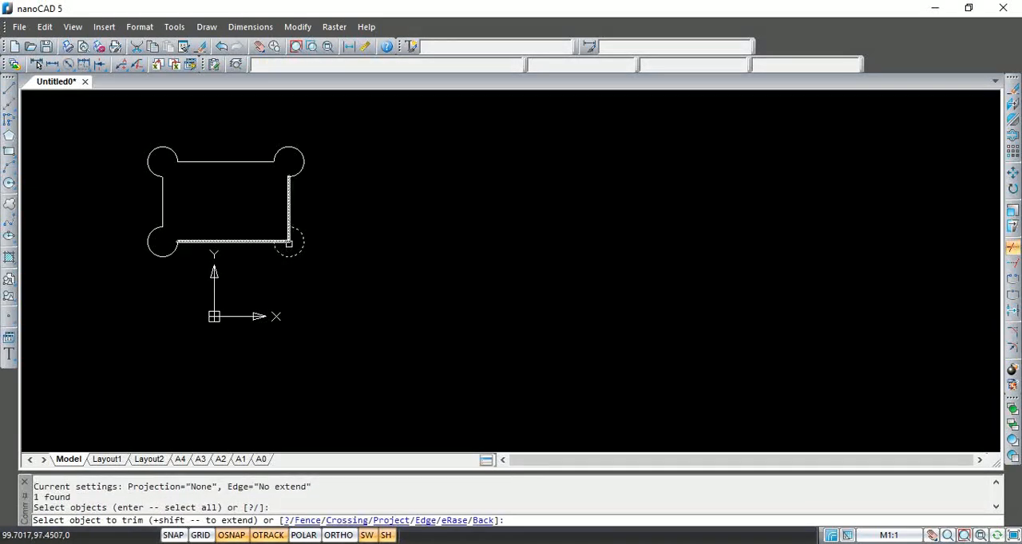
{"action": "left_click", "coordinate": [288, 243]}
{"action": "key", "text": "Return"}
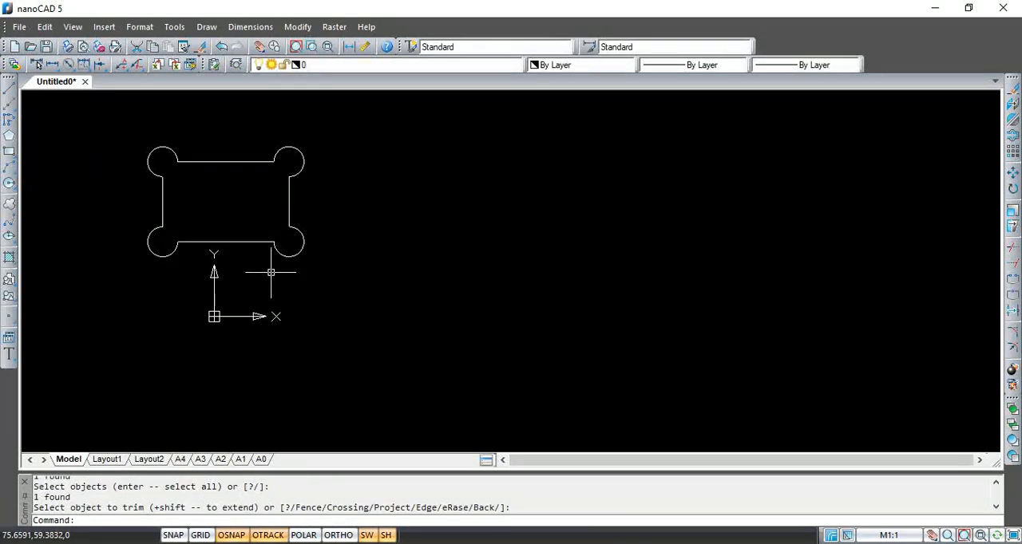
Draw a reference line from the origin 0,0 to a freehand point below and right of it
{"action": "type", "text": "l"}
{"action": "key", "text": "Return"}
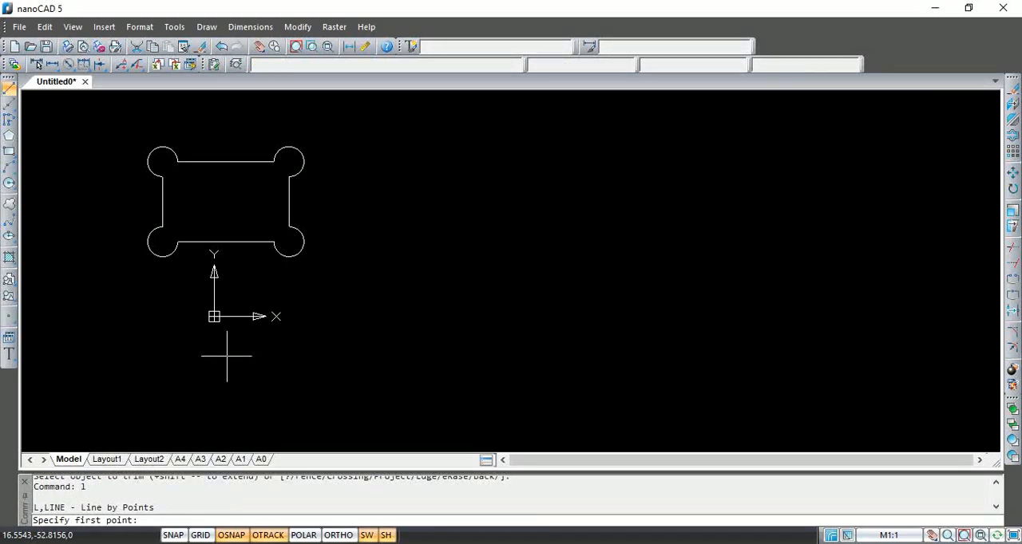
{"action": "key", "text": "Return"}
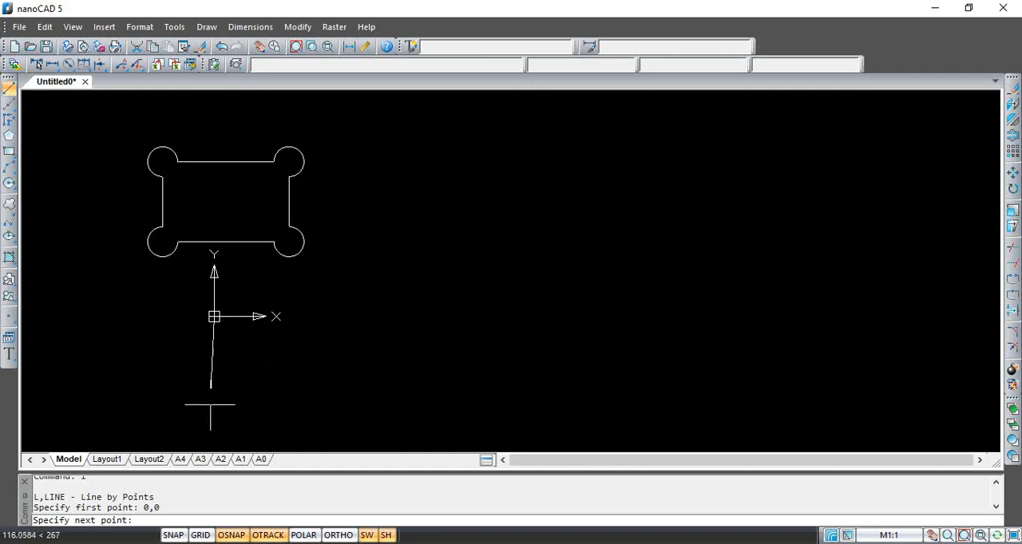
{"action": "left_click", "coordinate": [251, 403]}
{"action": "key", "text": "Return"}
{"action": "key", "text": "Return"}
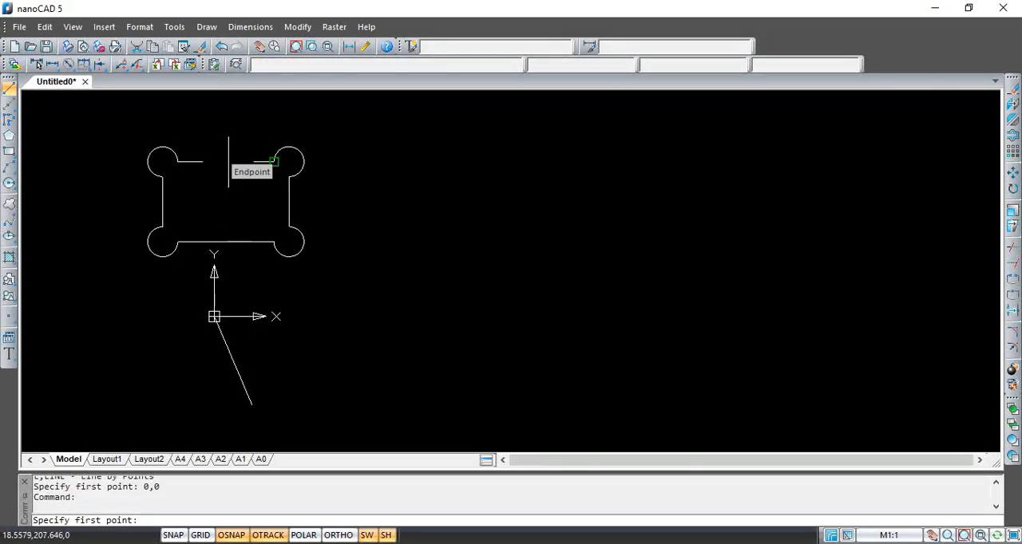
Draw a diagonal line from the upper edge's right endpoint to the lower edge's left endpoint
{"action": "left_click", "coordinate": [274, 162]}
{"action": "left_click", "coordinate": [178, 240]}
{"action": "key", "text": "Return"}
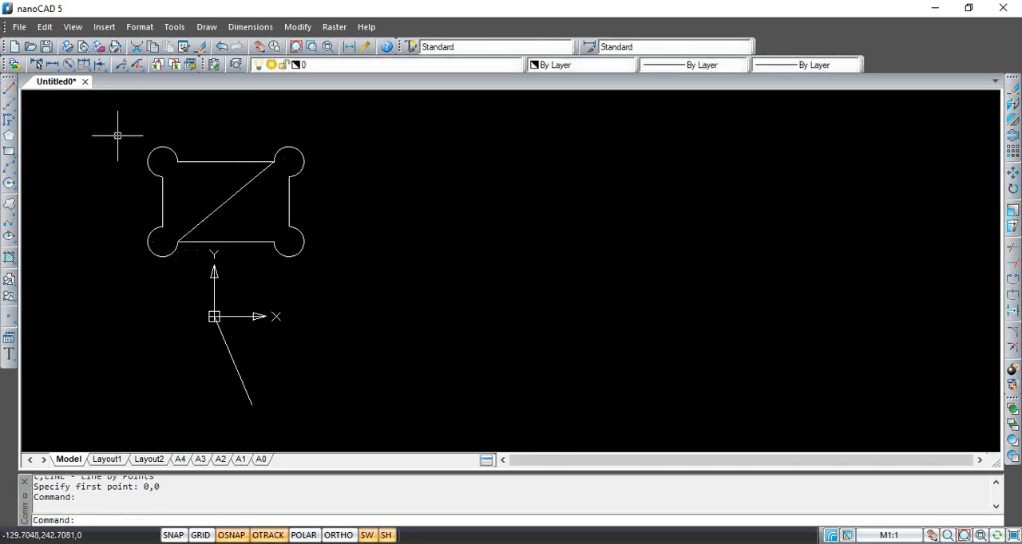
{"action": "left_click", "coordinate": [118, 135]}
{"action": "left_click", "coordinate": [322, 263]}
{"action": "type", "text": "m"}
{"action": "key", "text": "Return"}
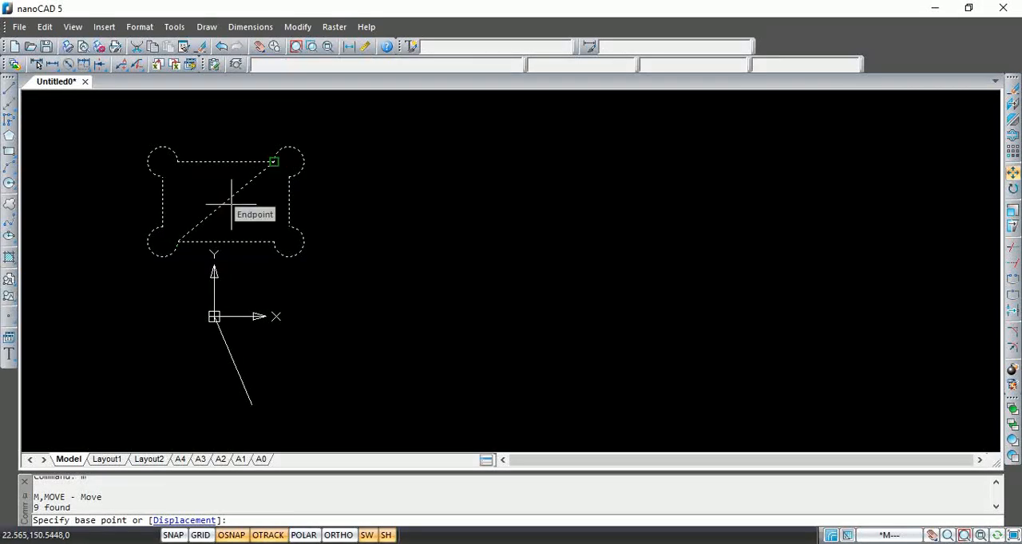
{"action": "type", "text": "m"}
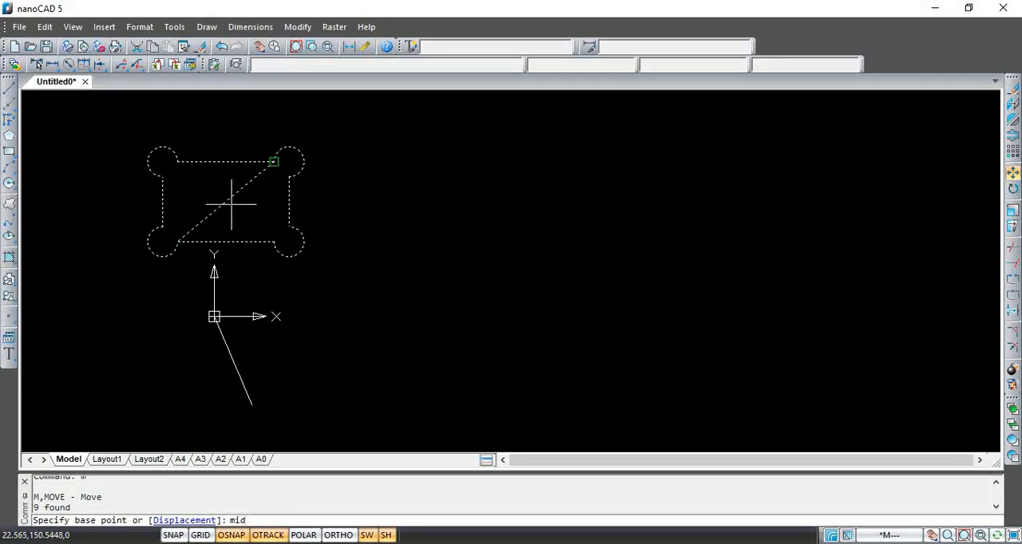
{"action": "type", "text": "id"}
{"action": "key", "text": "Return"}
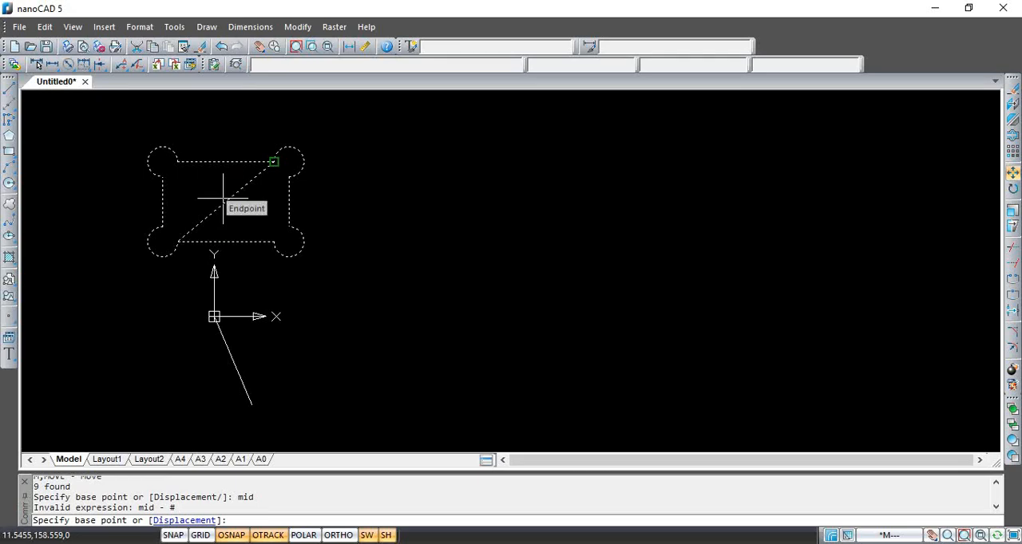
{"action": "key", "text": "Escape"}
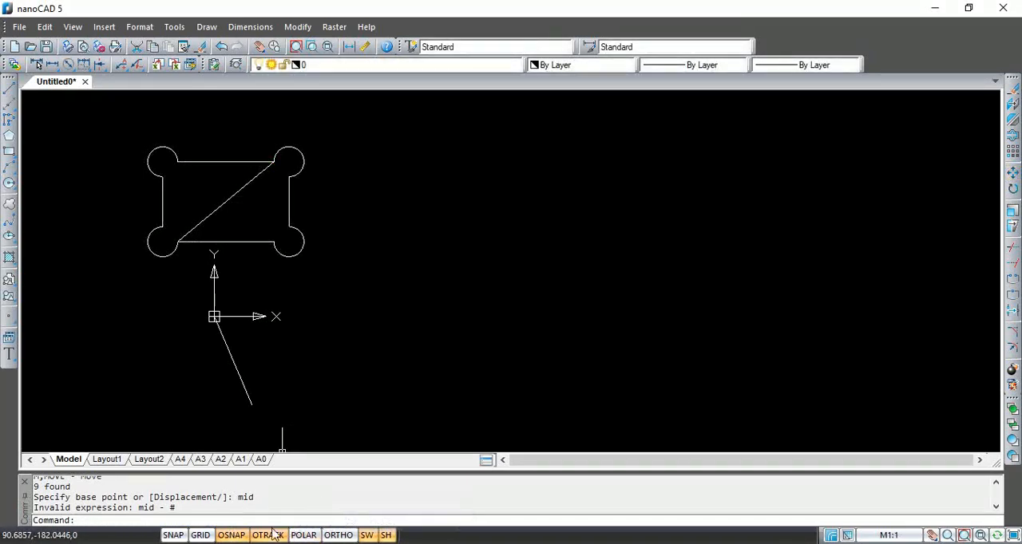
Enable the Midpoint object snap
{"action": "right_click", "coordinate": [228, 536]}
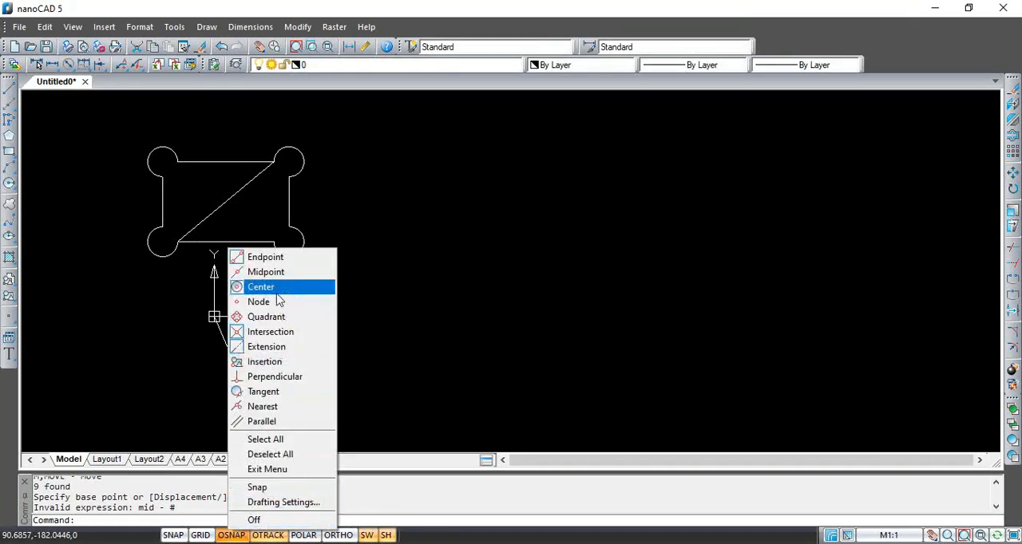
{"action": "left_click", "coordinate": [266, 272]}
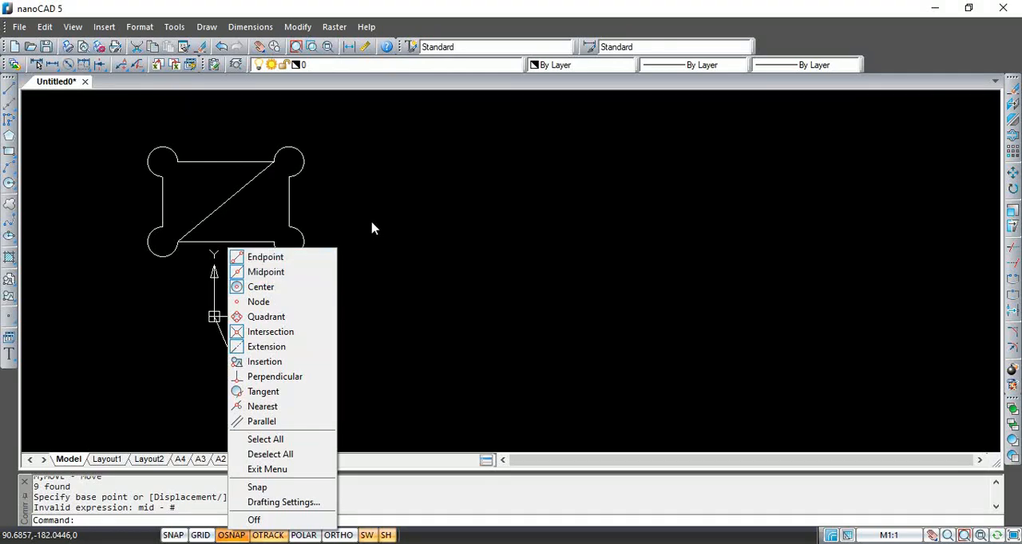
{"action": "left_click", "coordinate": [371, 228]}
Move the whole profile with its diagonal from the diagonal's midpoint to the origin
{"action": "left_click", "coordinate": [114, 100]}
{"action": "left_click", "coordinate": [315, 257]}
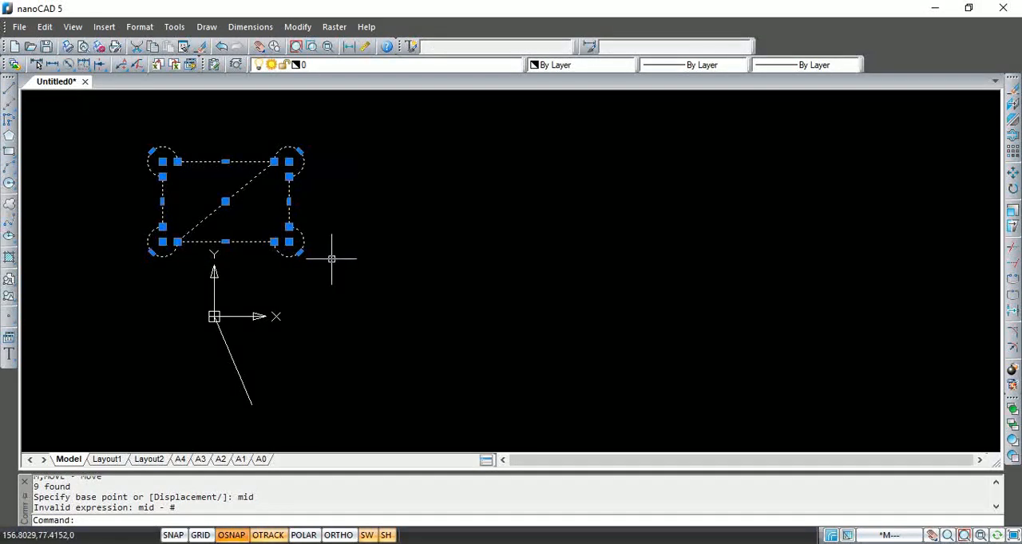
{"action": "type", "text": "m"}
{"action": "key", "text": "Return"}
{"action": "left_click", "coordinate": [225, 201]}
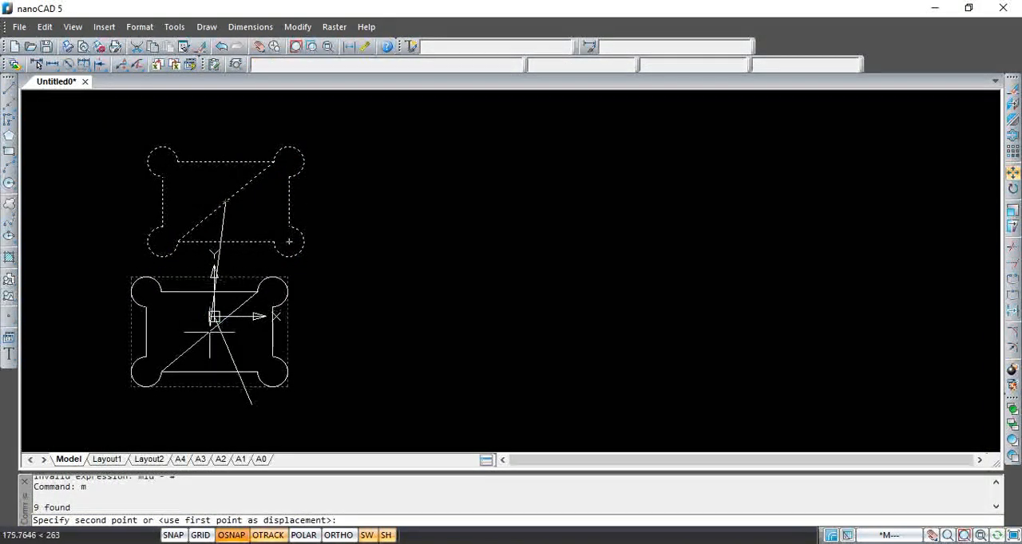
{"action": "left_click", "coordinate": [214, 316]}
Erase the reference line below the origin and the diagonal line inside the profile
{"action": "left_click", "coordinate": [278, 412]}
{"action": "left_click", "coordinate": [204, 389]}
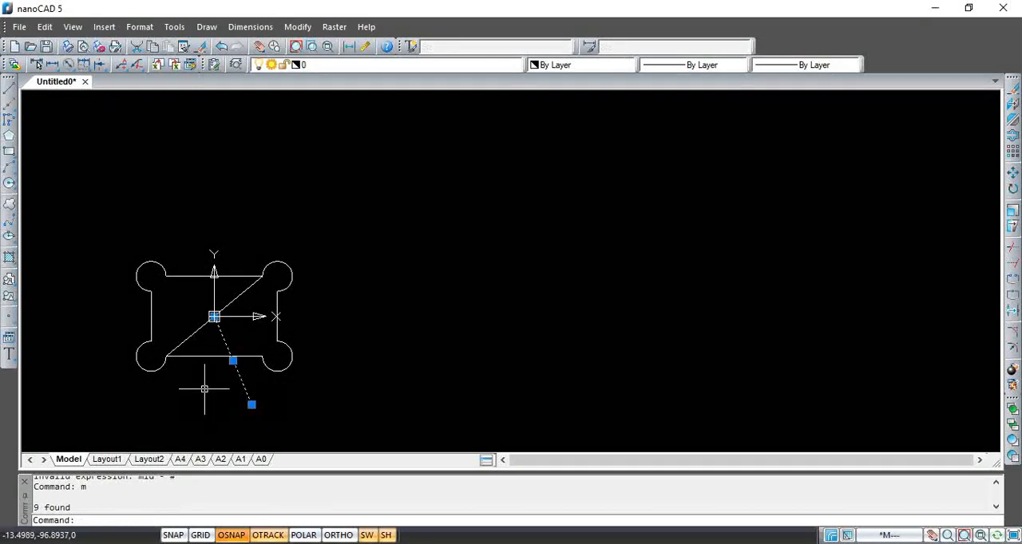
{"action": "type", "text": "e"}
{"action": "key", "text": "Return"}
{"action": "left_click", "coordinate": [194, 331]}
{"action": "key", "text": "Return"}
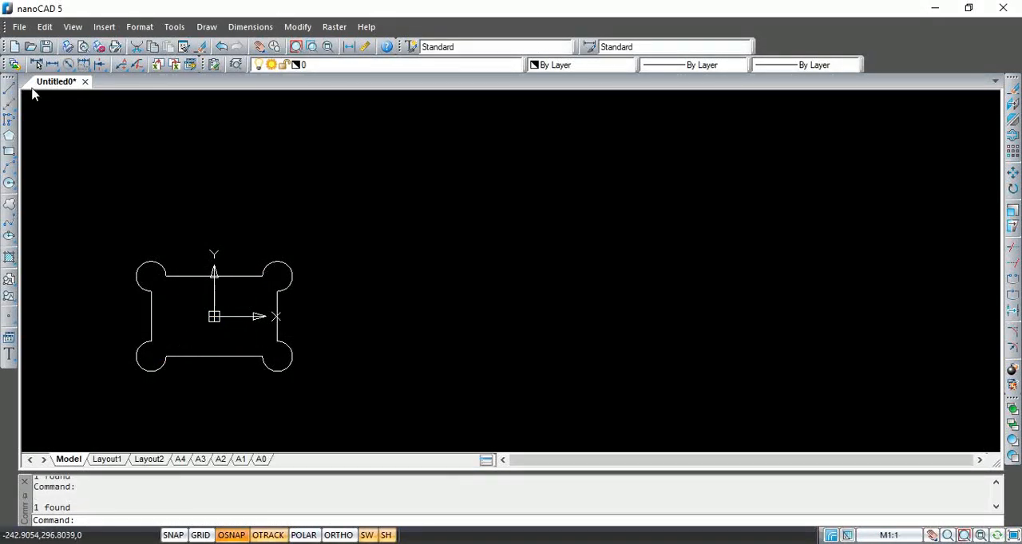
Save the drawing to the Desktop as "sample 2d" in the AutoCAD 2007/LT2007 Compatible DXF (*.dxf) format
{"action": "left_click", "coordinate": [19, 26]}
{"action": "left_click", "coordinate": [64, 154]}
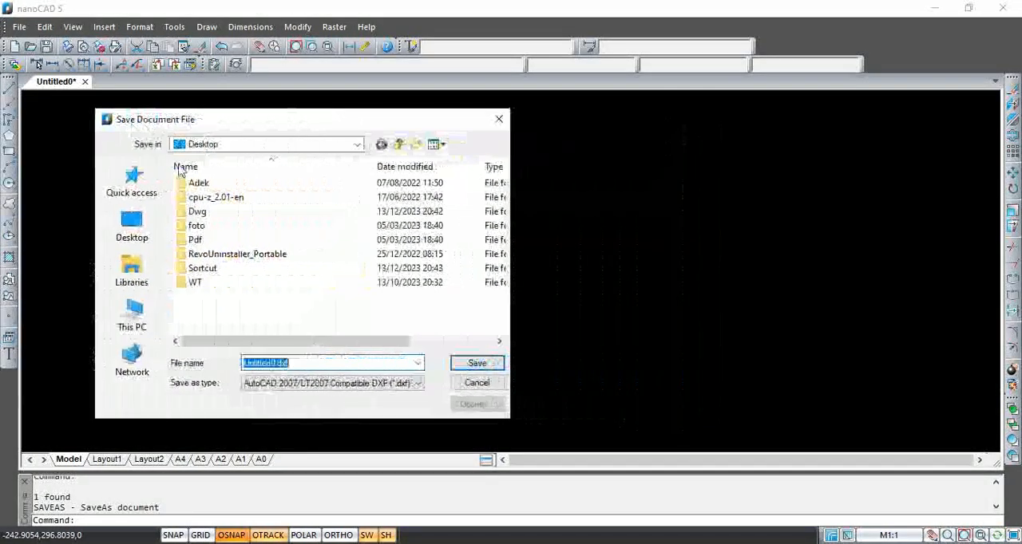
{"action": "type", "text": "sa"}
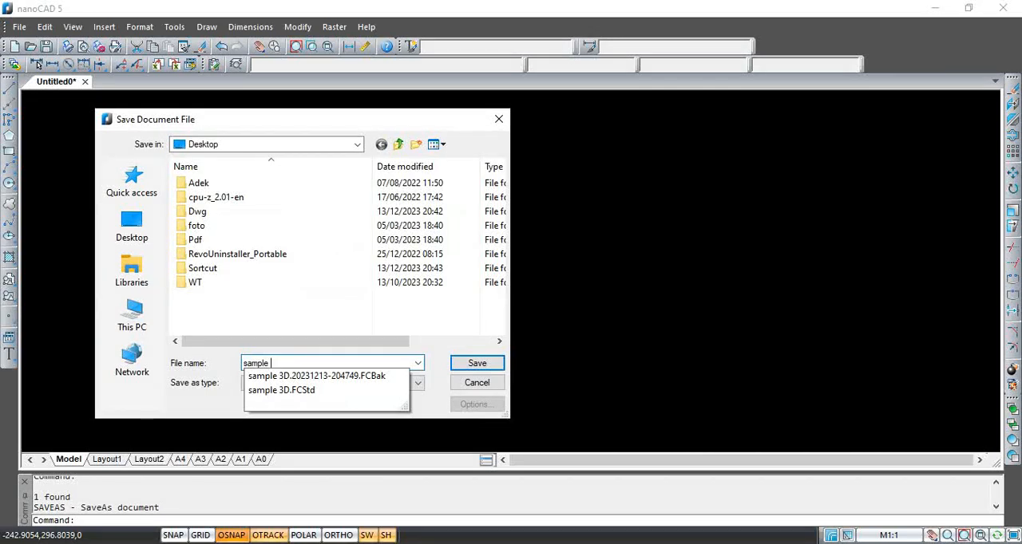
{"action": "type", "text": "mple 2d"}
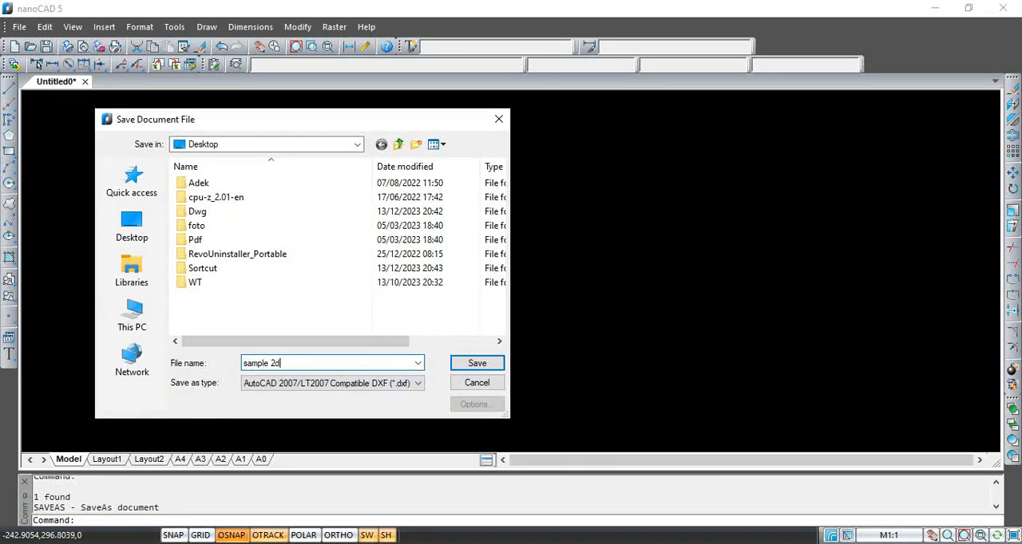
{"action": "left_click", "coordinate": [244, 386]}
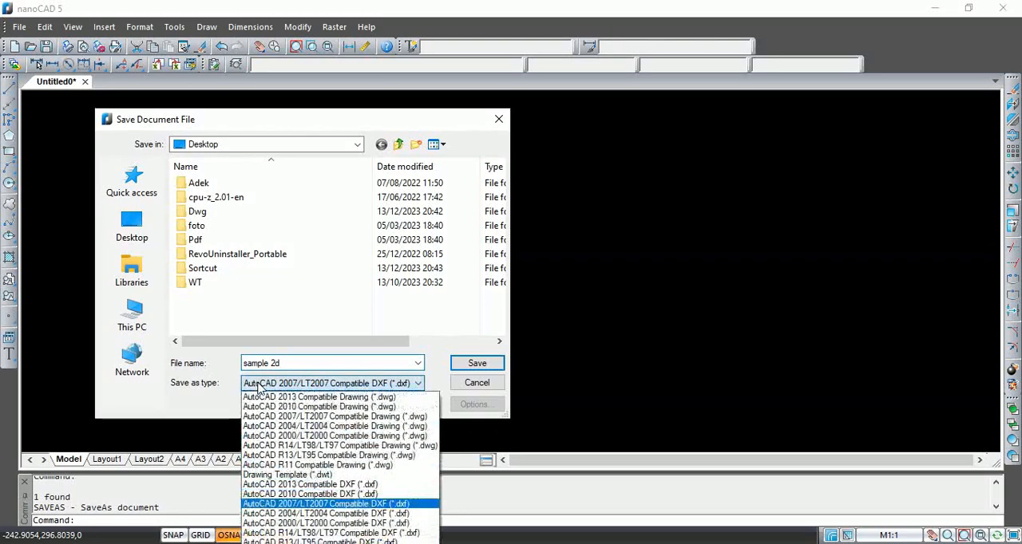
{"action": "left_click", "coordinate": [295, 504]}
{"action": "left_click", "coordinate": [475, 364]}
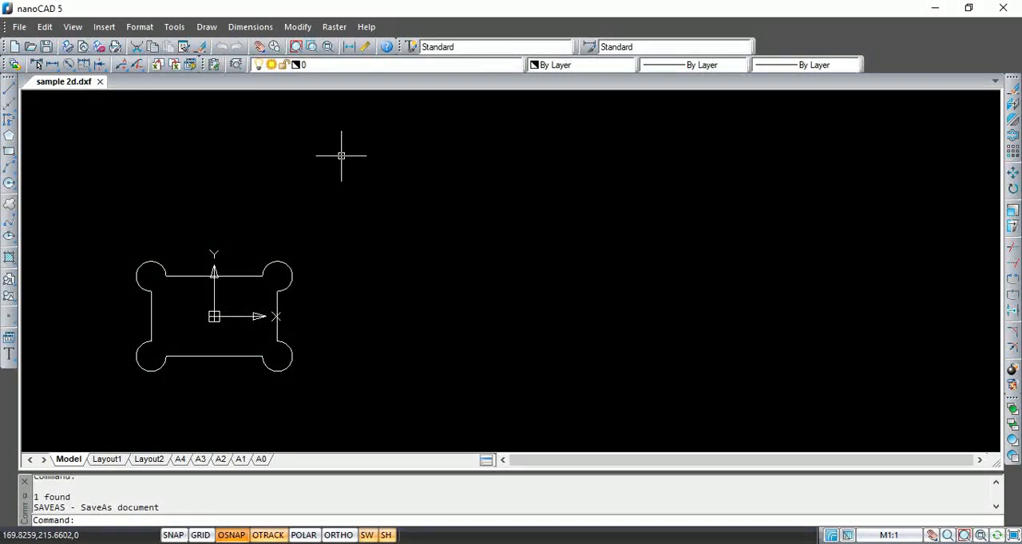
Switch to FreeCAD, create a new document and add a body to it in the Part Design workbench
{"action": "left_click", "coordinate": [931, 9]}
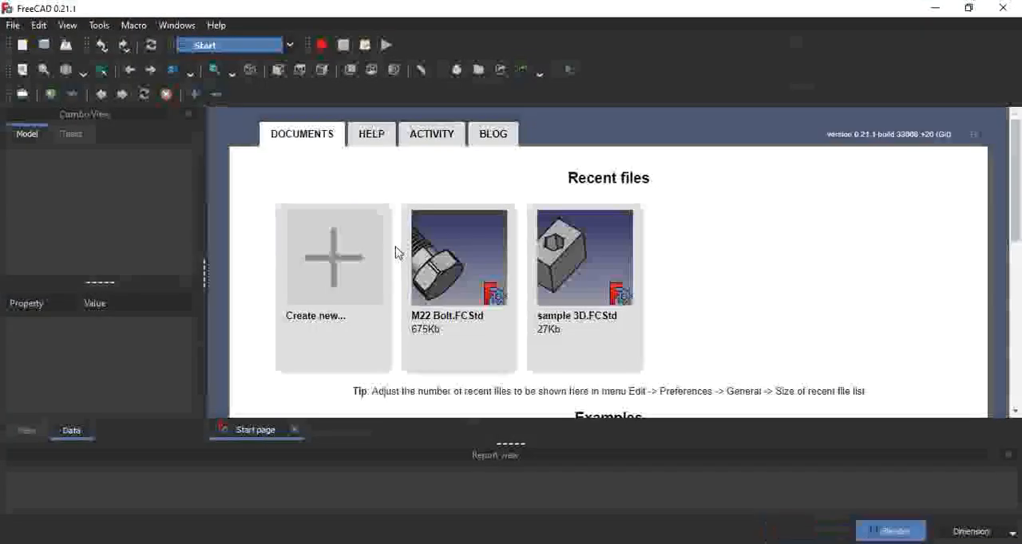
{"action": "left_click", "coordinate": [351, 256]}
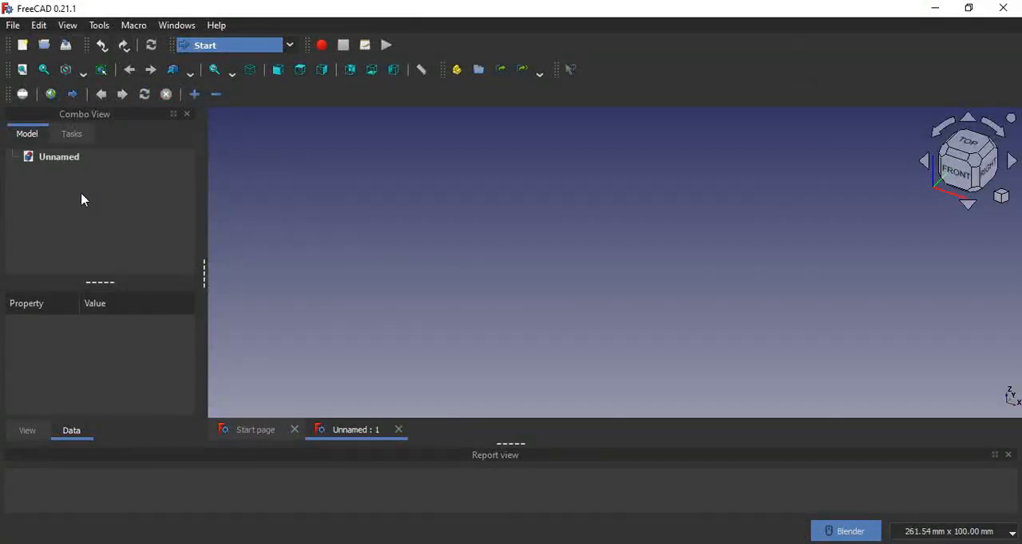
{"action": "left_click", "coordinate": [226, 46]}
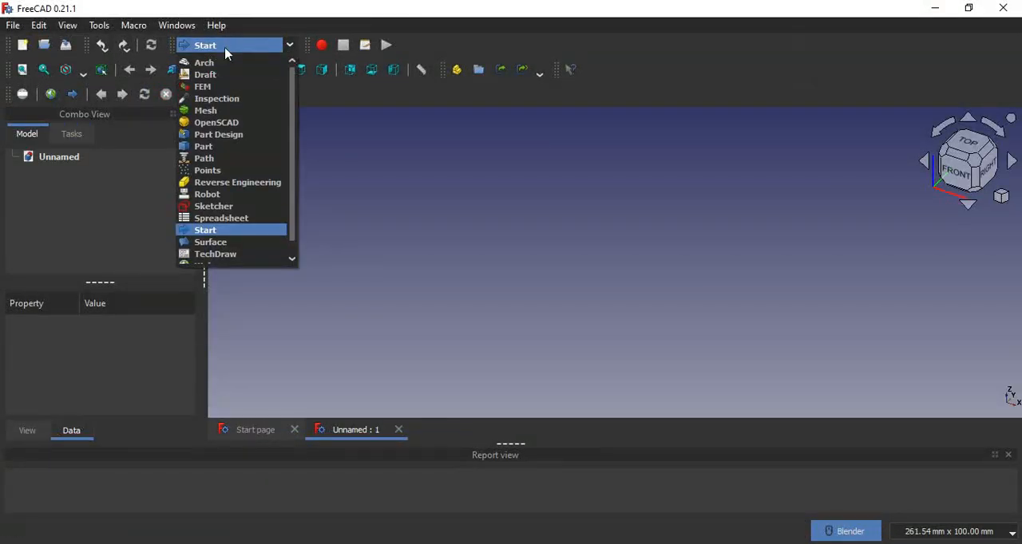
{"action": "left_click", "coordinate": [227, 130]}
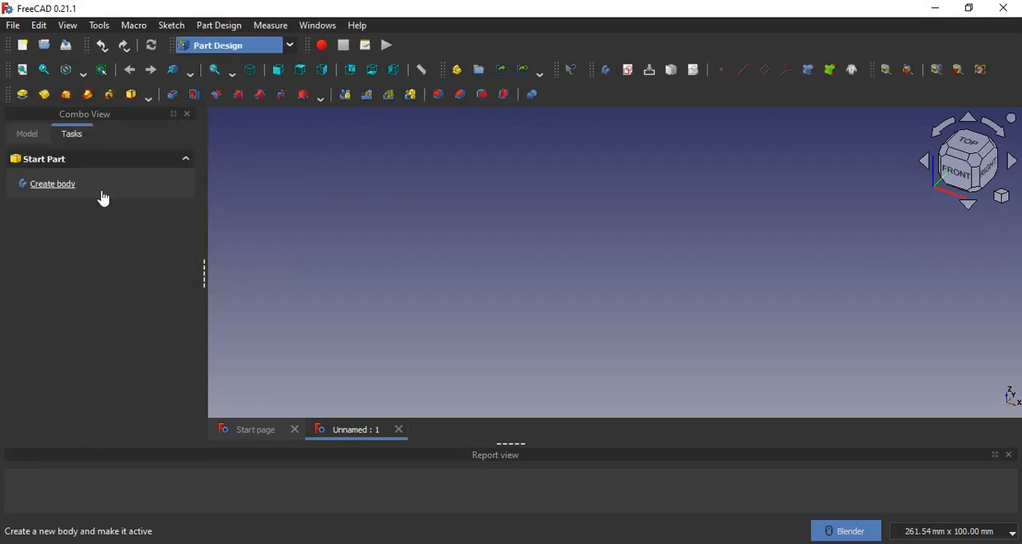
{"action": "left_click", "coordinate": [75, 189]}
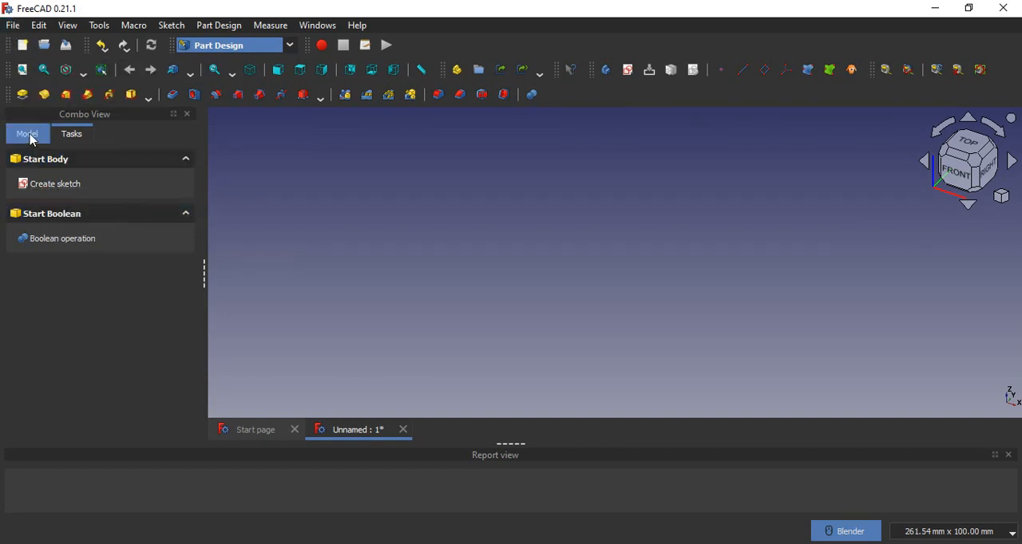
{"action": "left_click", "coordinate": [29, 134]}
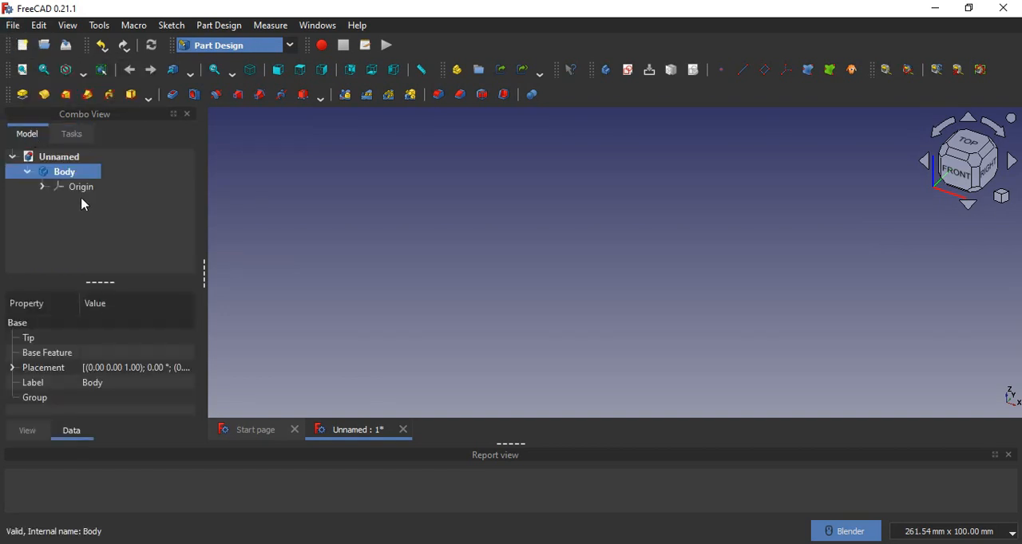
Change the active workbench to Draft
{"action": "left_click", "coordinate": [13, 25]}
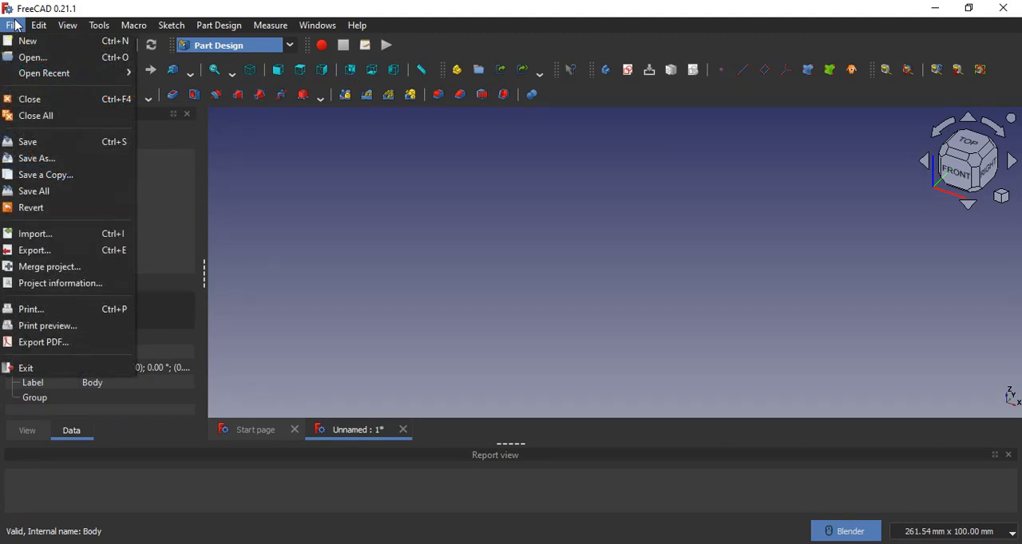
{"action": "left_click", "coordinate": [280, 50]}
{"action": "left_click", "coordinate": [284, 45]}
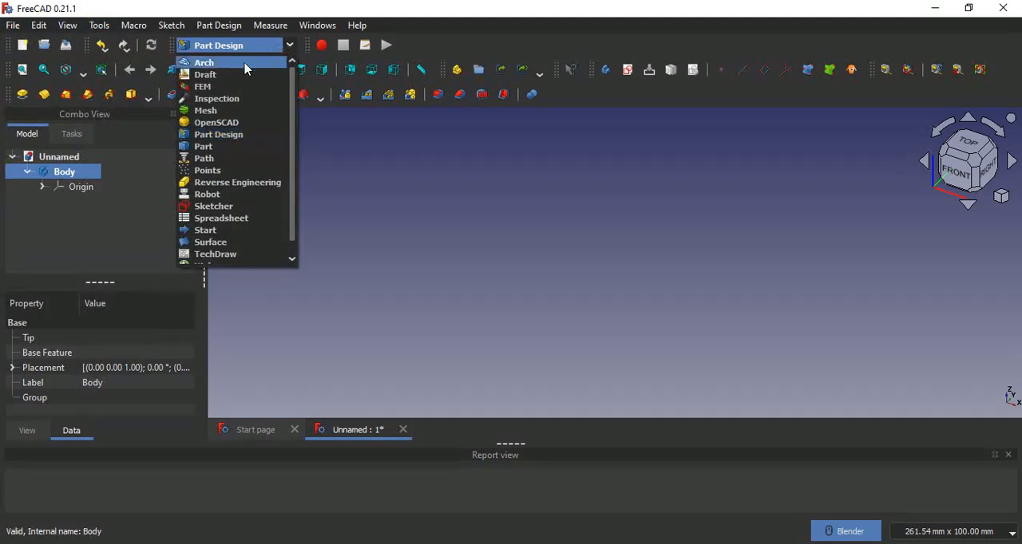
{"action": "left_click", "coordinate": [60, 42]}
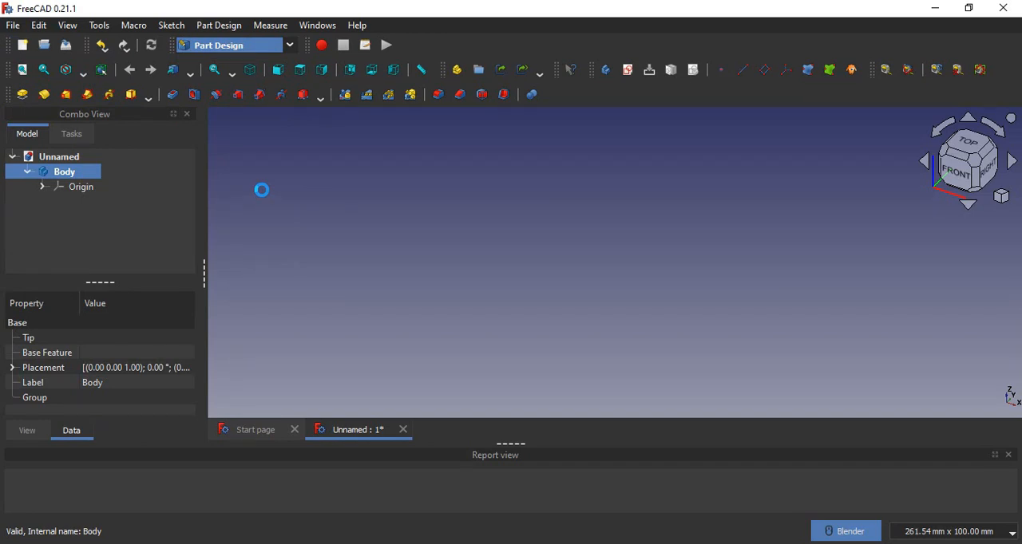
Import sample 2d.dxf from the Desktop, using Autodesk DXF 2D (*.dxf) as the file type
{"action": "left_click", "coordinate": [13, 25]}
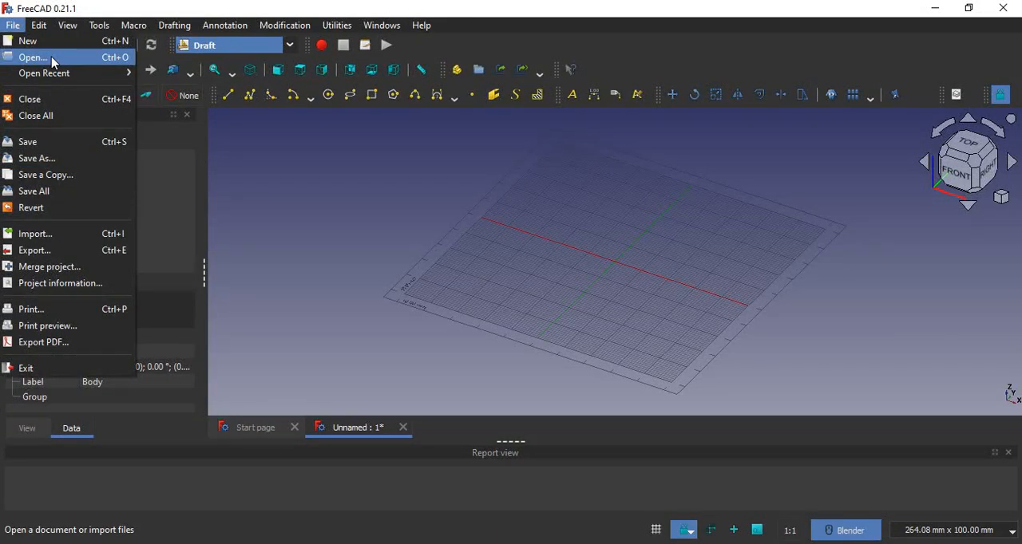
{"action": "left_click", "coordinate": [65, 233]}
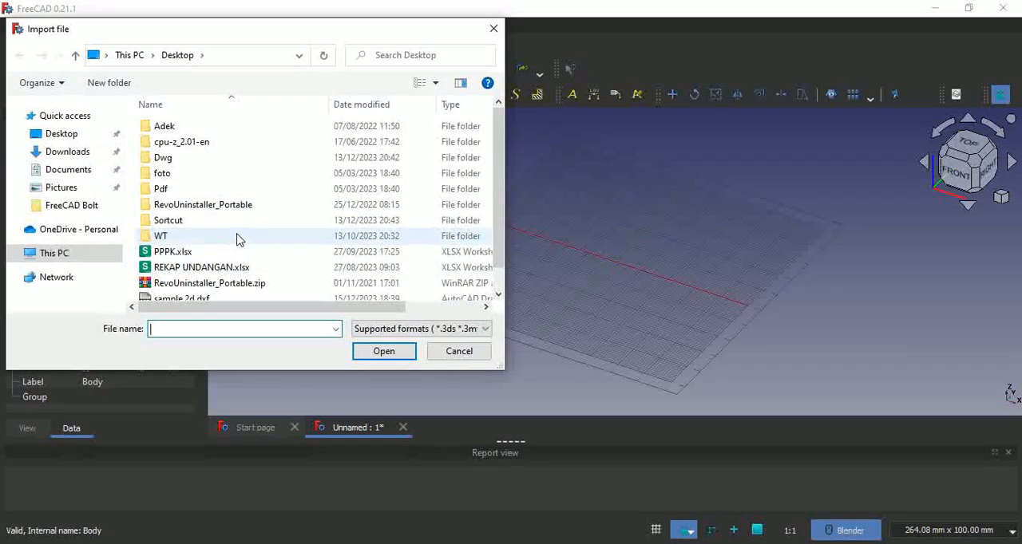
{"action": "scroll", "coordinate": [236, 240], "scroll_direction": "down", "scroll_amount": 1}
{"action": "left_click", "coordinate": [420, 329]}
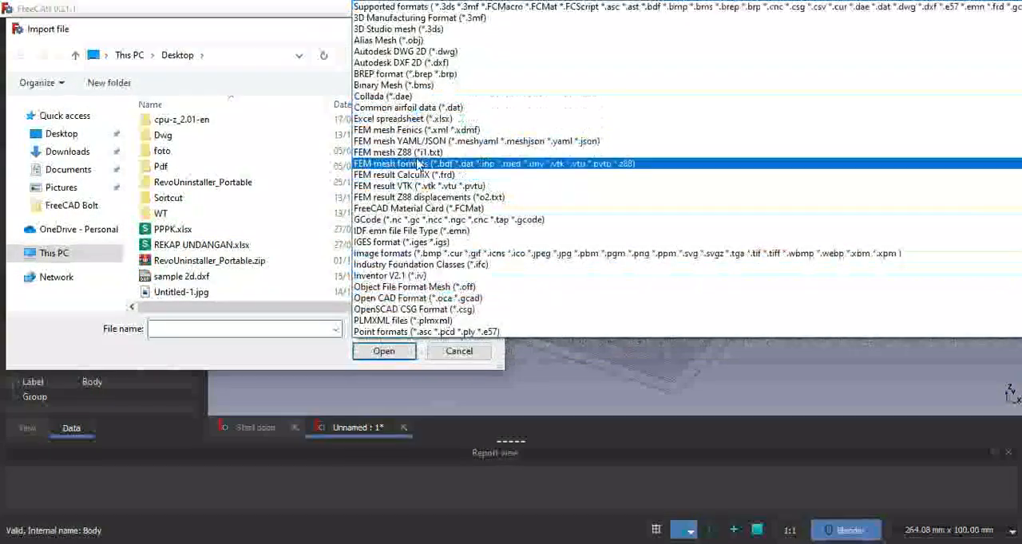
{"action": "scroll", "coordinate": [399, 214], "scroll_direction": "down", "scroll_amount": 3}
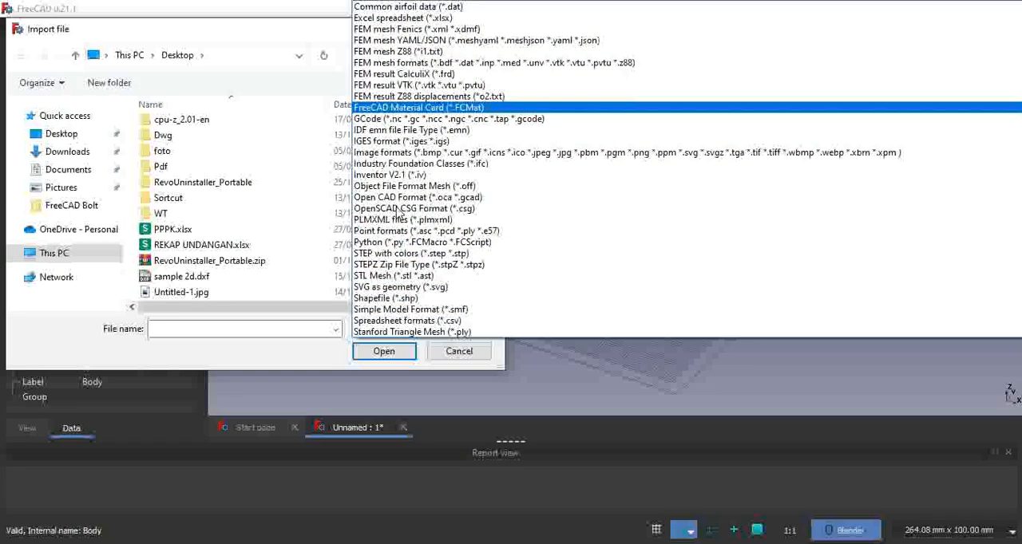
{"action": "scroll", "coordinate": [399, 214], "scroll_direction": "up", "scroll_amount": 3}
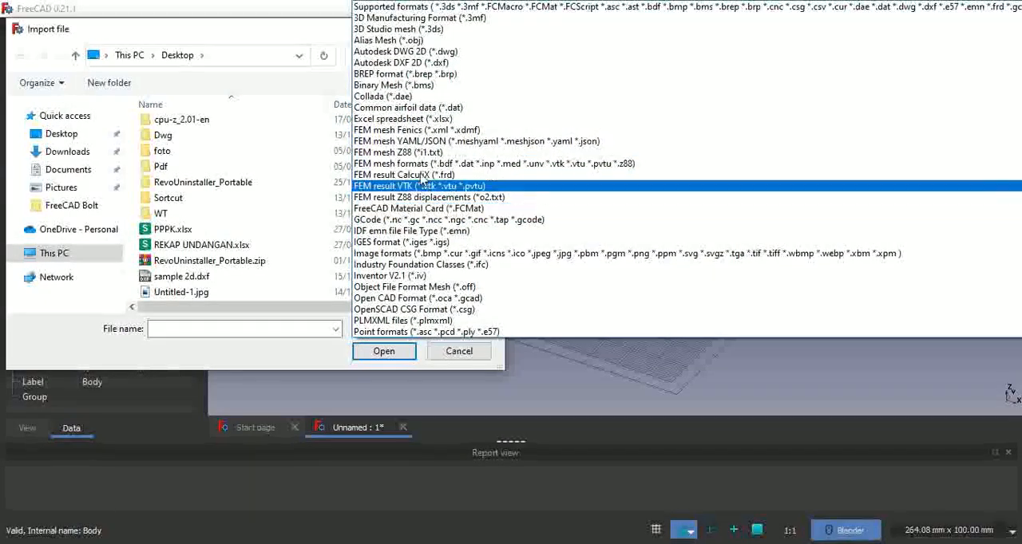
{"action": "left_click", "coordinate": [403, 63]}
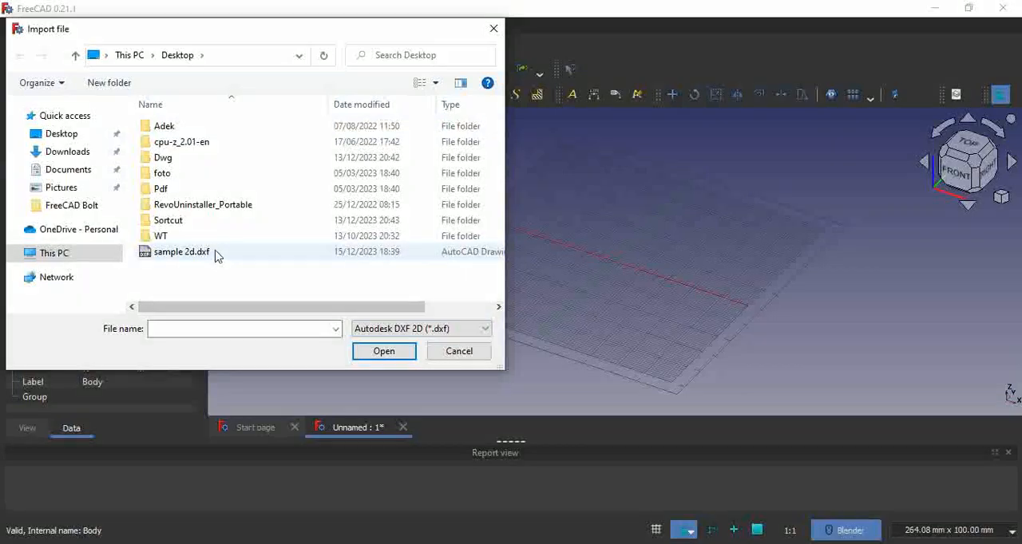
{"action": "left_click", "coordinate": [215, 254]}
{"action": "left_click", "coordinate": [367, 353]}
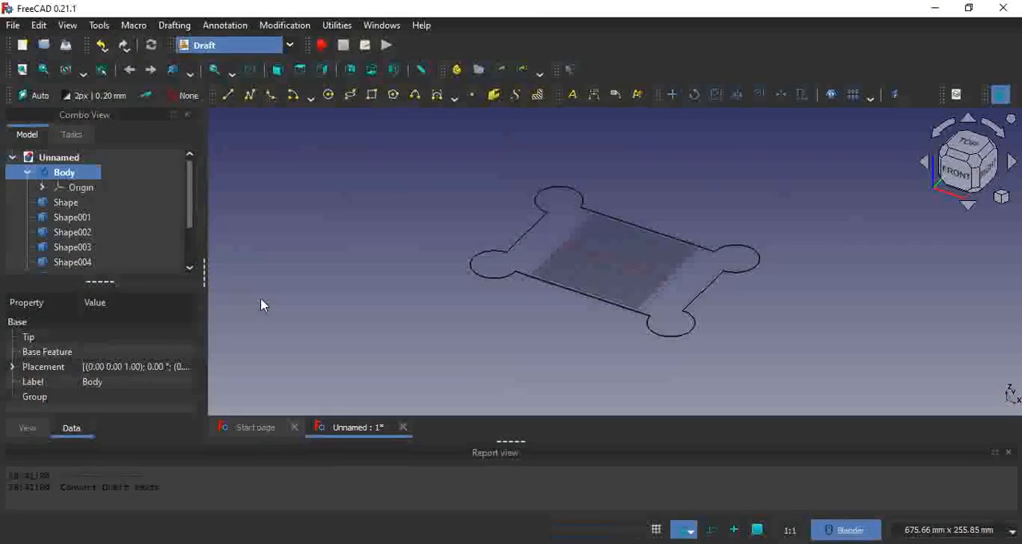
Rearrange the toolbars to expose the hidden Draft tools and convert all imported shapes, Shape through Shape007, into one sketch
{"action": "left_click", "coordinate": [72, 202]}
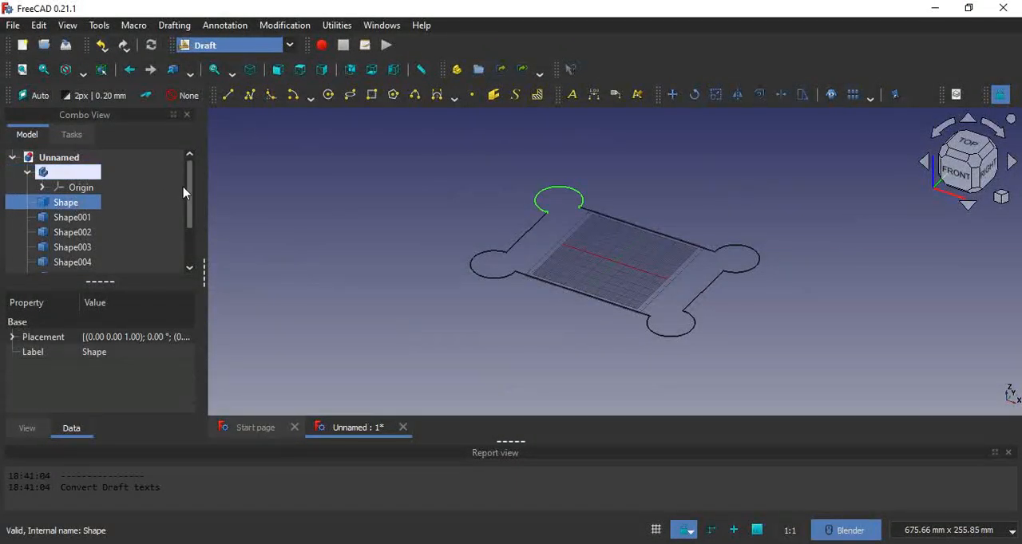
{"action": "left_click_drag", "start_coordinate": [189, 199], "coordinate": [194, 270]}
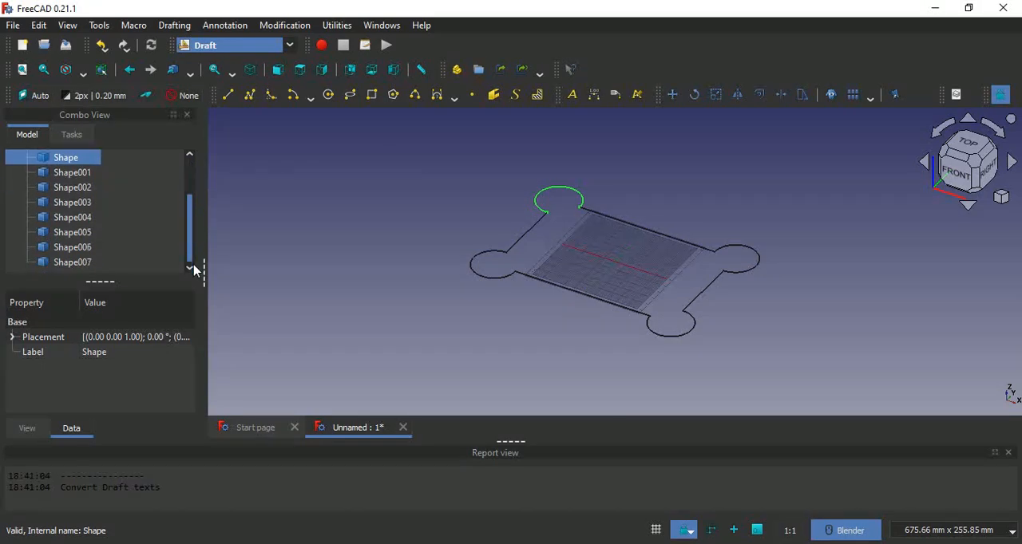
{"action": "left_click", "coordinate": [73, 265], "text": "shift"}
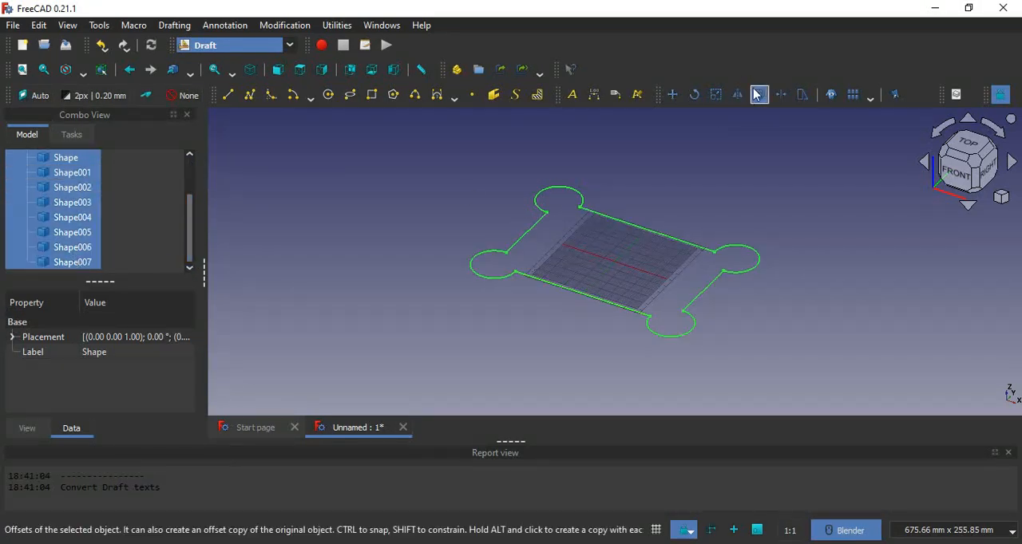
{"action": "left_click_drag", "start_coordinate": [941, 94], "coordinate": [630, 68]}
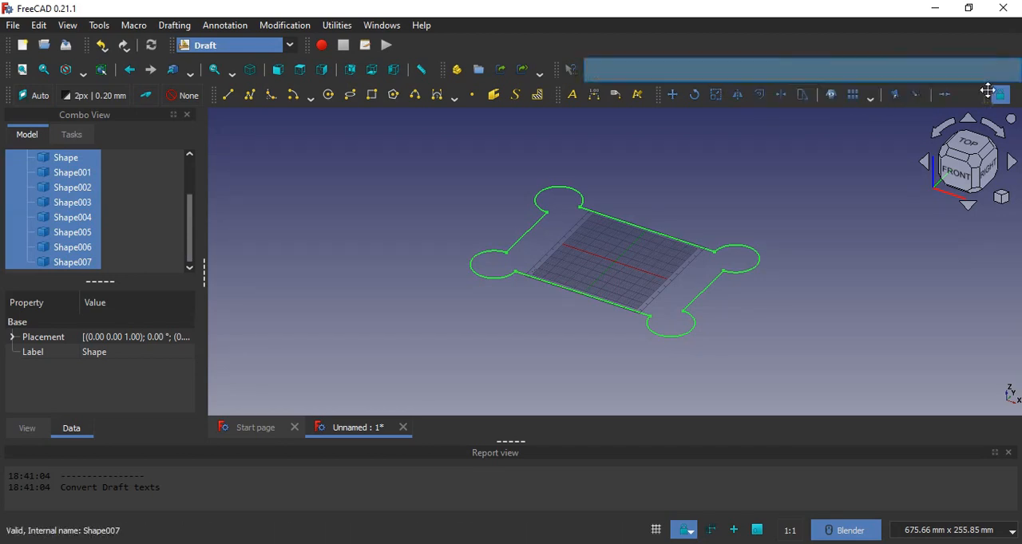
{"action": "left_click_drag", "start_coordinate": [987, 93], "coordinate": [18, 120]}
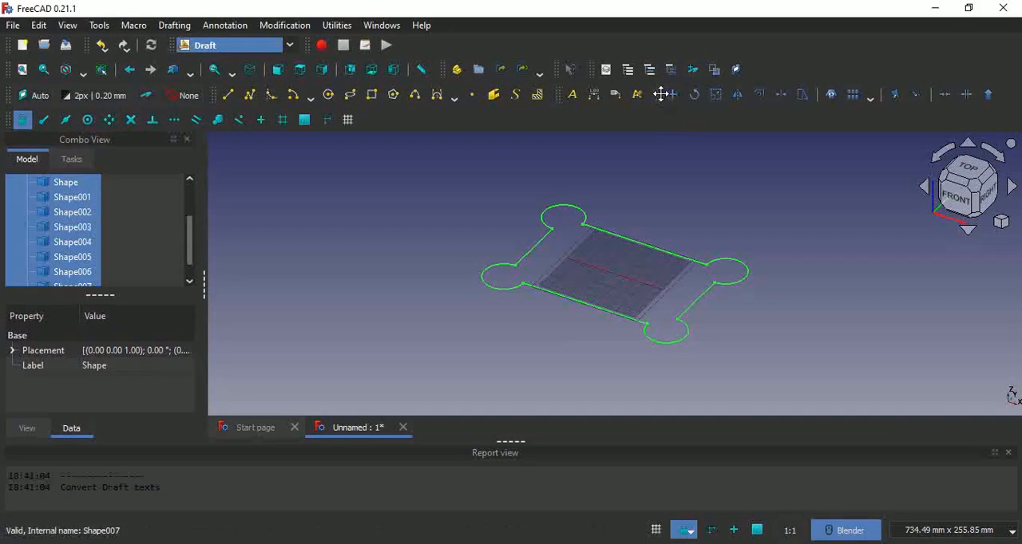
{"action": "left_click_drag", "start_coordinate": [659, 94], "coordinate": [415, 125]}
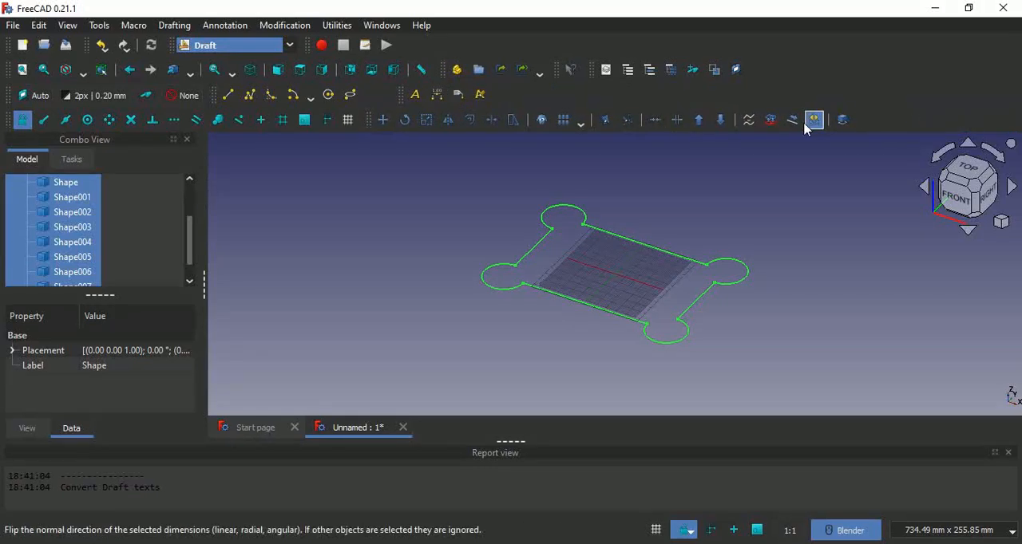
{"action": "left_click", "coordinate": [770, 119]}
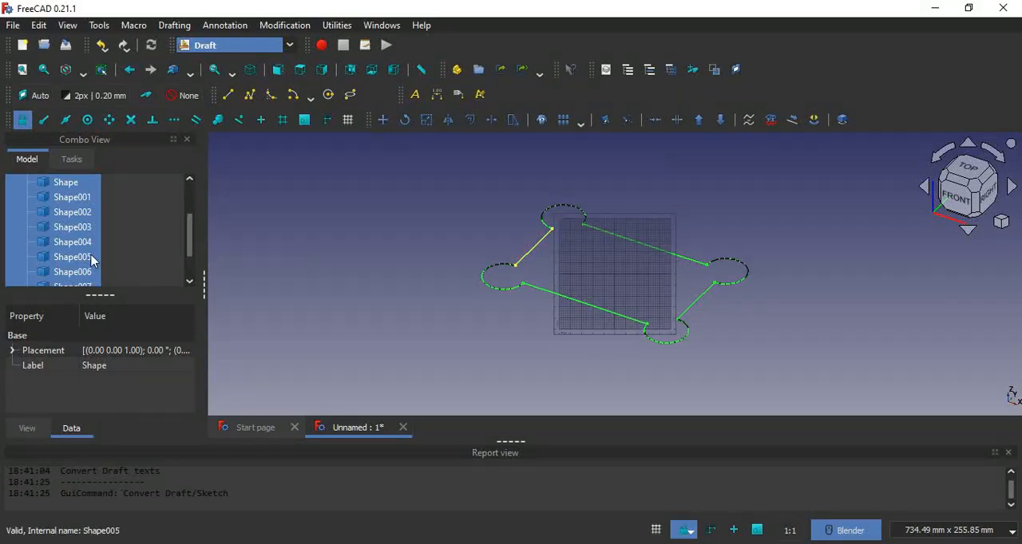
Hide the original imported shapes, Shape through Shape007, and delete them, keeping only the converted sketch
{"action": "key", "text": "space"}
{"action": "left_click", "coordinate": [216, 256]}
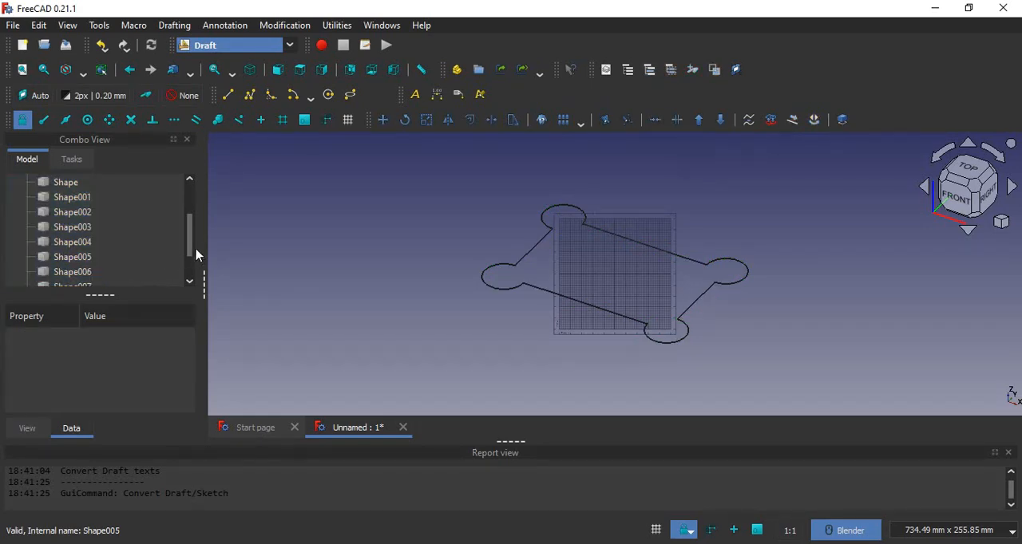
{"action": "left_click_drag", "start_coordinate": [189, 254], "coordinate": [189, 276]}
{"action": "left_click", "coordinate": [71, 257]}
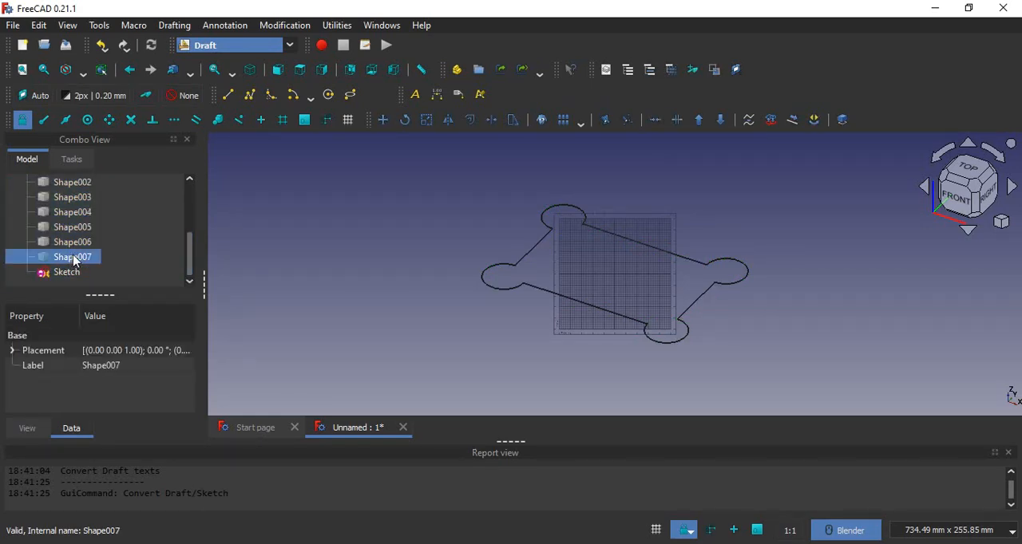
{"action": "left_click", "coordinate": [76, 233], "text": "shift"}
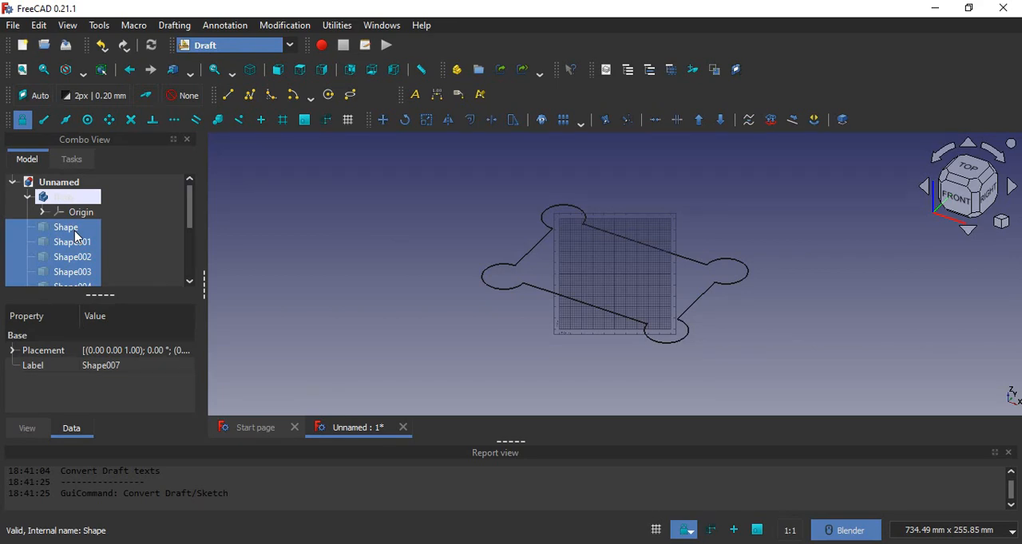
{"action": "key", "text": "Delete"}
Move the converted sketch into the body in the model tree
{"action": "left_click", "coordinate": [76, 230]}
{"action": "left_click_drag", "start_coordinate": [76, 235], "coordinate": [64, 200]}
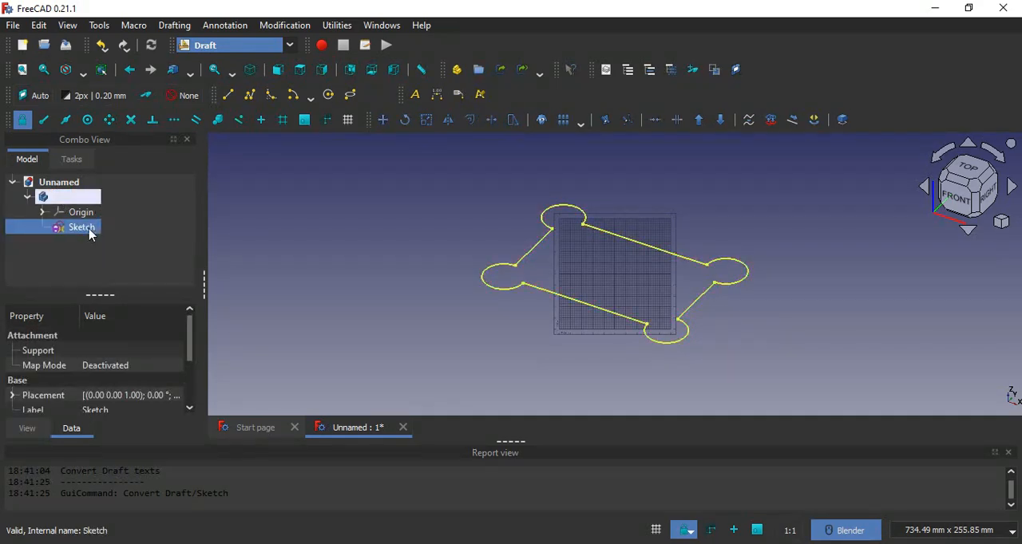
{"action": "left_click", "coordinate": [314, 245]}
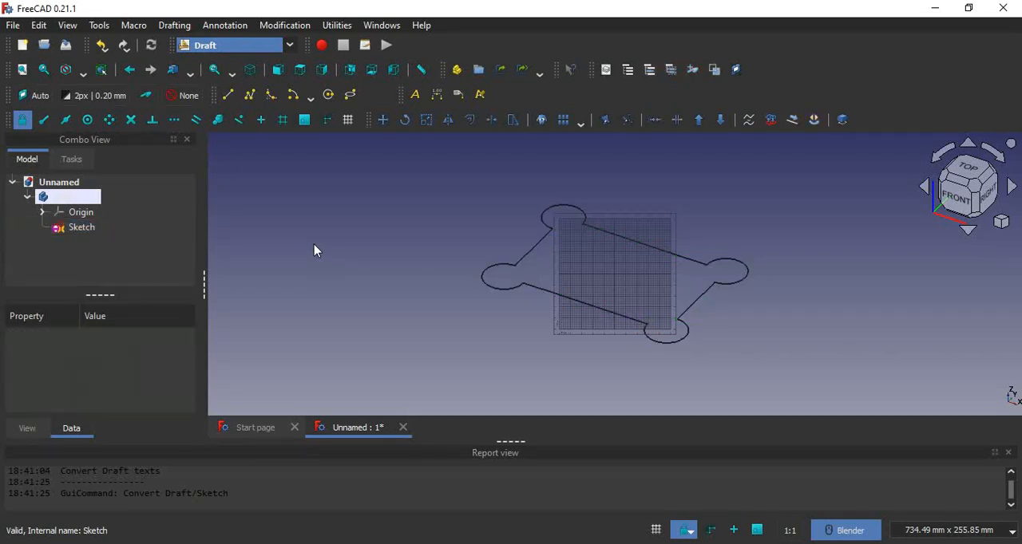
Select the sketch inside the body and switch back to the Part Design workbench
{"action": "left_click", "coordinate": [80, 227]}
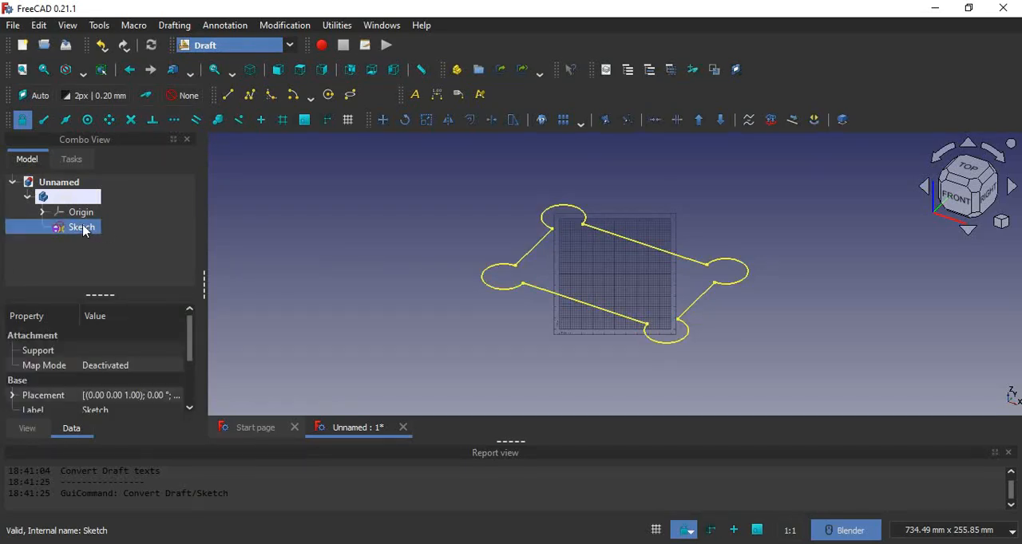
{"action": "left_click", "coordinate": [251, 45]}
{"action": "left_click", "coordinate": [229, 144]}
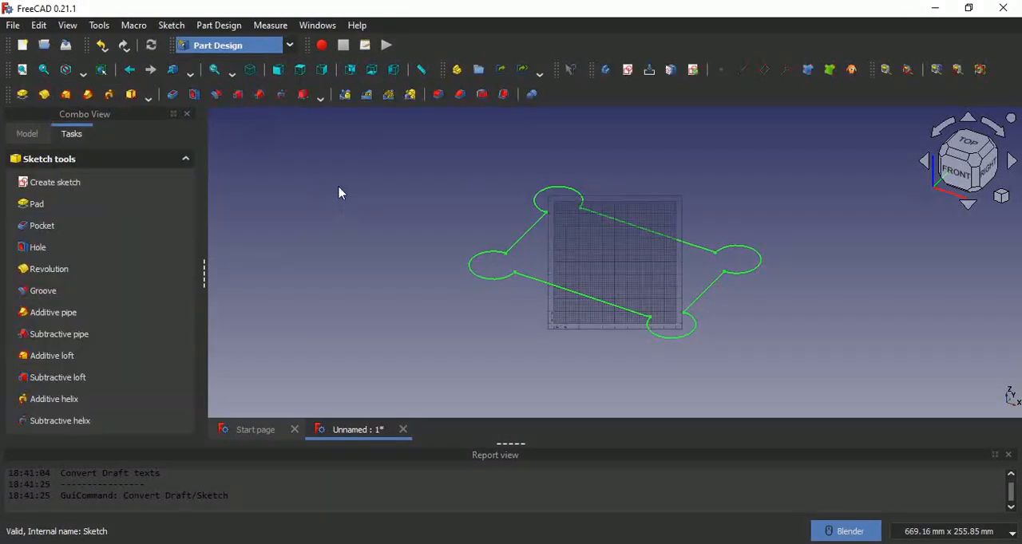
Pad the selected sketch to a length of 50 mm
{"action": "left_click", "coordinate": [28, 96]}
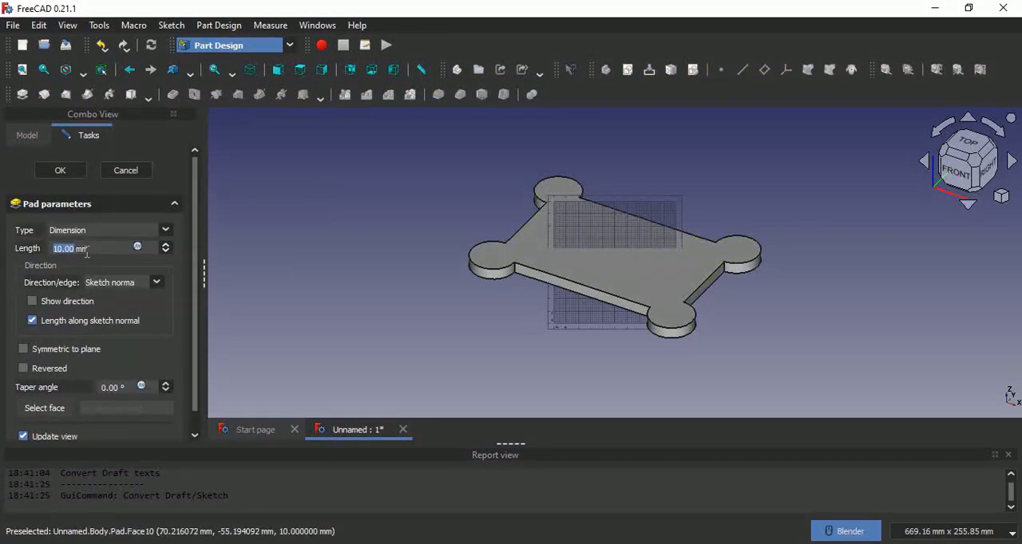
{"action": "type", "text": "50"}
{"action": "key", "text": "Return"}
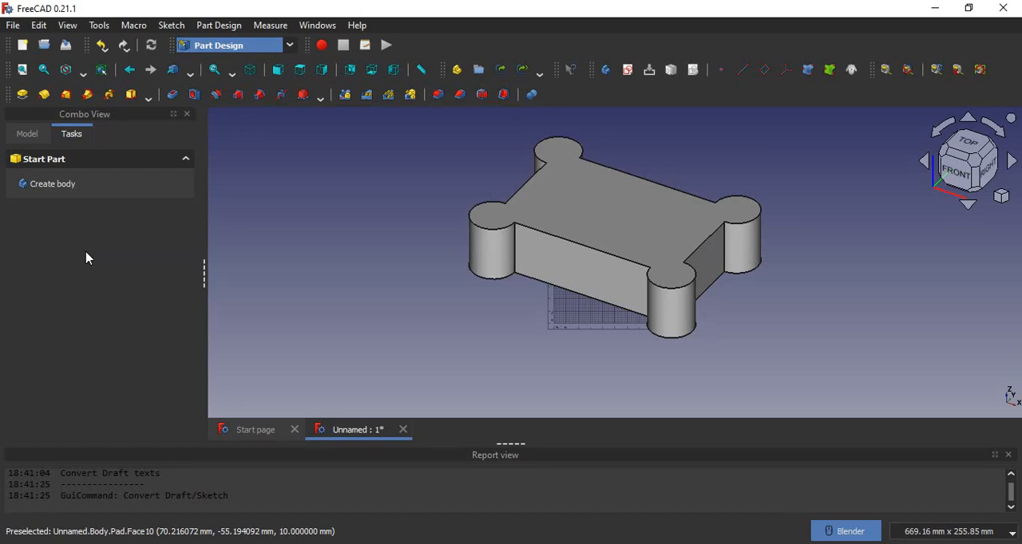
{"action": "scroll", "coordinate": [806, 208], "scroll_direction": "down", "scroll_amount": 2}
{"action": "scroll", "coordinate": [786, 213], "scroll_direction": "up", "scroll_amount": 3}
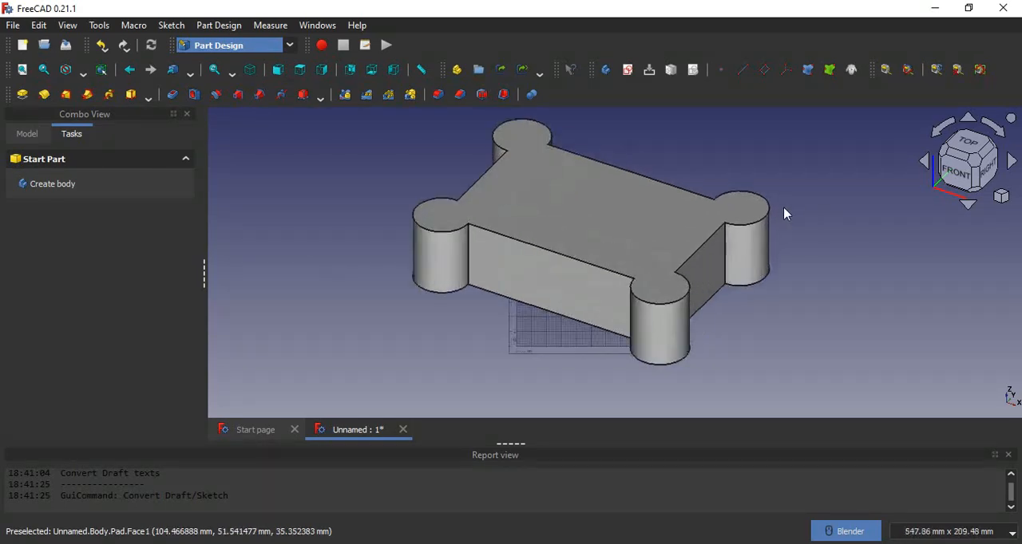
{"action": "middle_click_drag", "start_coordinate": [819, 212], "coordinate": [794, 223]}
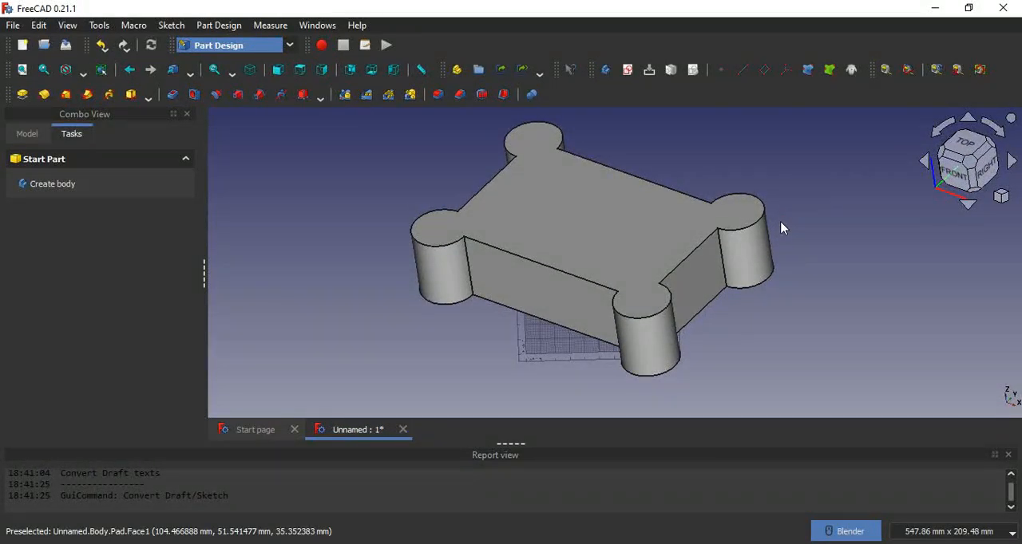
Save the document on the Desktop under the name "2D DXF to Solid In Freecad"
{"action": "key", "text": "ctrl+s"}
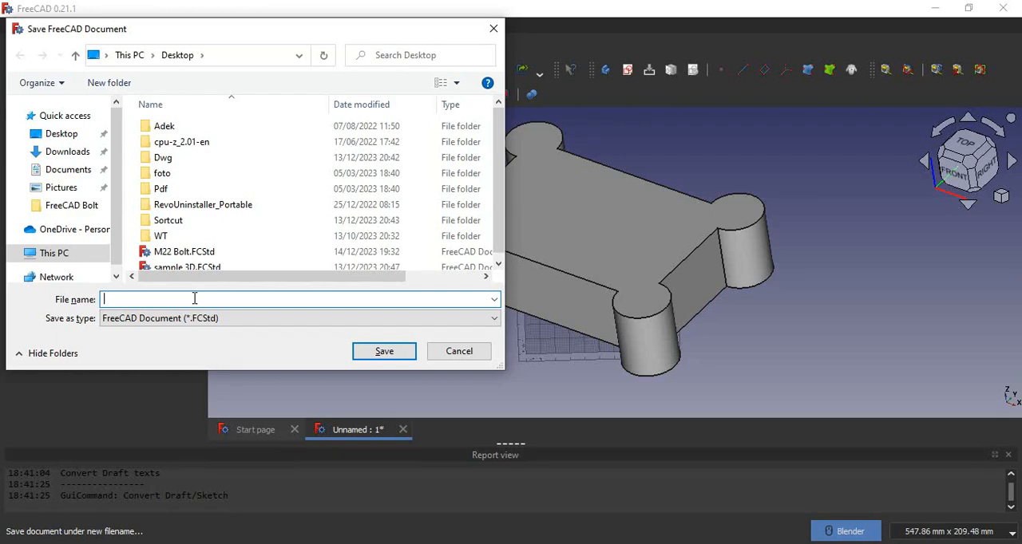
{"action": "type", "text": "2D DXF to Solid In Freecad"}
{"action": "key", "text": "Return"}
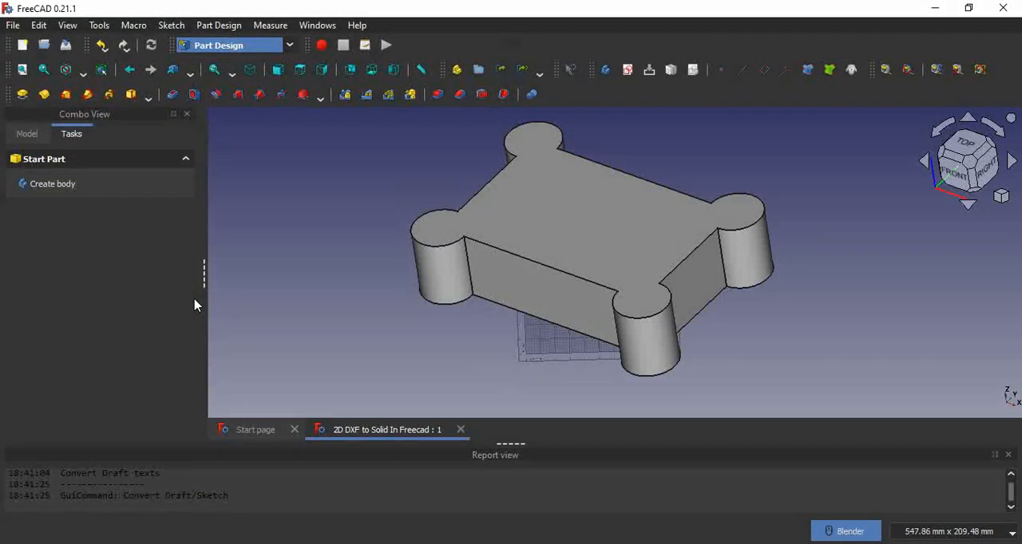
Fillet all edges of the pad's top face with a radius of 1 mm
{"action": "scroll", "coordinate": [695, 182], "scroll_direction": "down", "scroll_amount": 3}
{"action": "scroll", "coordinate": [752, 210], "scroll_direction": "up", "scroll_amount": 4}
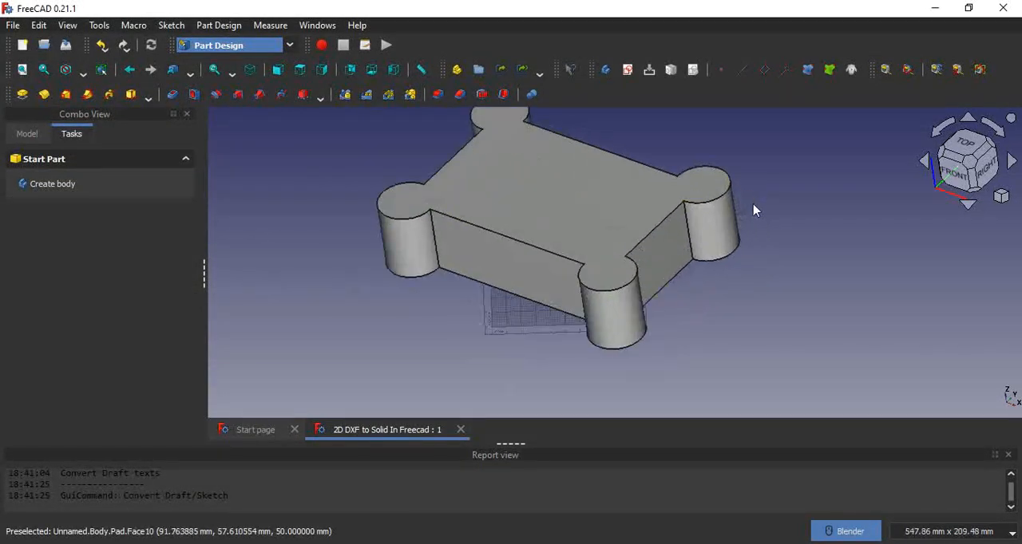
{"action": "middle_click_drag", "start_coordinate": [752, 206], "coordinate": [735, 217]}
{"action": "left_click", "coordinate": [437, 94]}
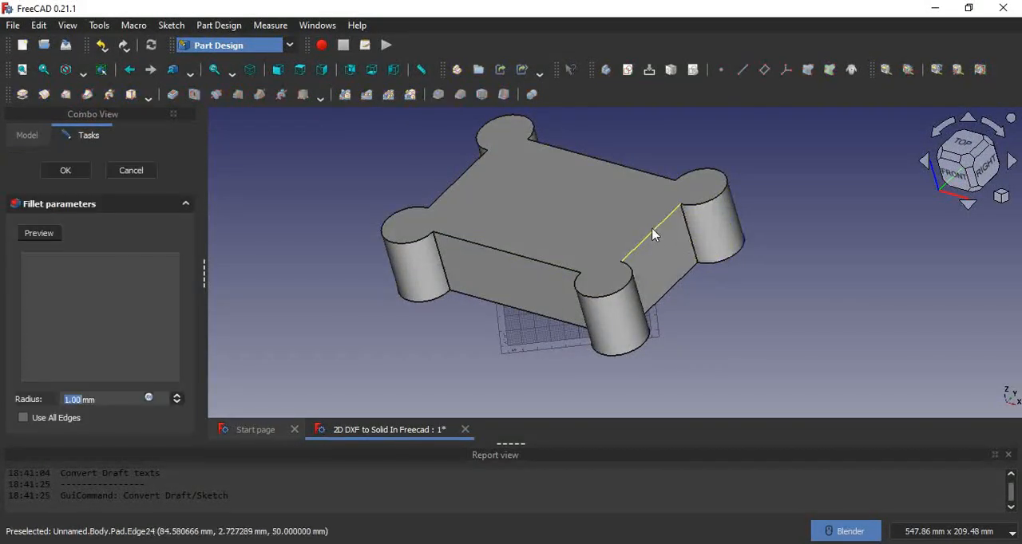
{"action": "left_click", "coordinate": [589, 221]}
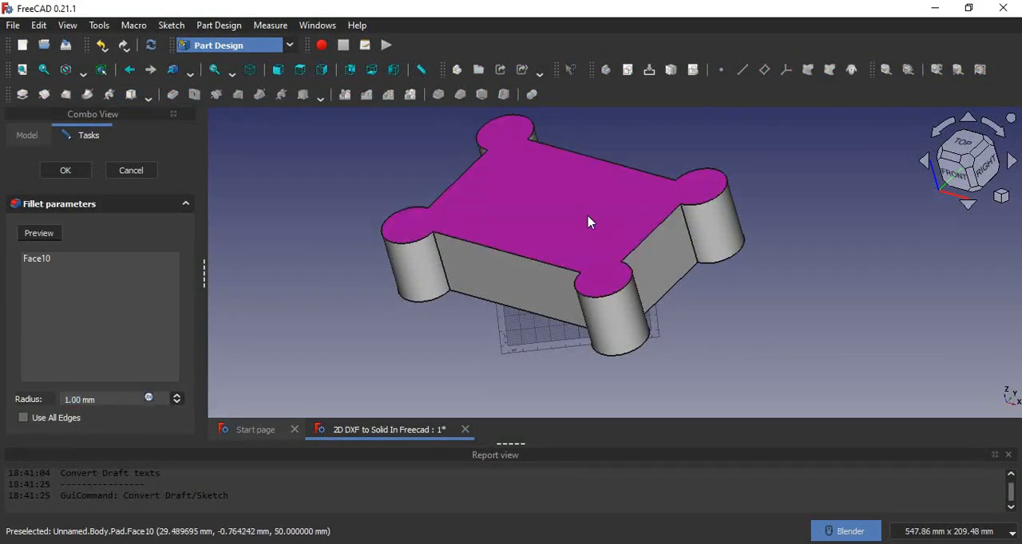
{"action": "left_click", "coordinate": [62, 170]}
Reopen the top-face fillet for editing, try a radius of 10 mm, and settle on a radius of 5 mm
{"action": "scroll", "coordinate": [434, 228], "scroll_direction": "up", "scroll_amount": 10}
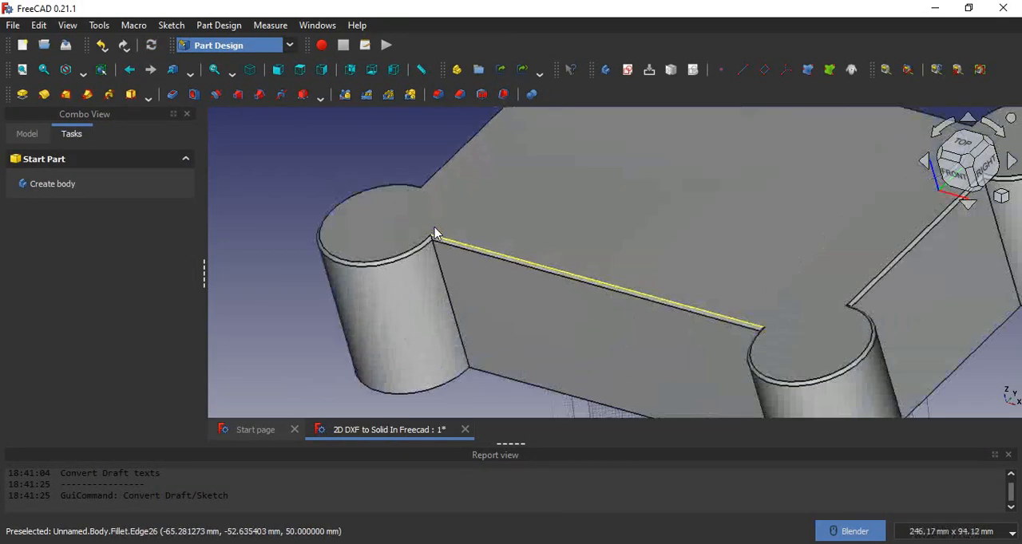
{"action": "left_click", "coordinate": [26, 133]}
{"action": "left_click", "coordinate": [76, 219]}
{"action": "right_click", "coordinate": [75, 224]}
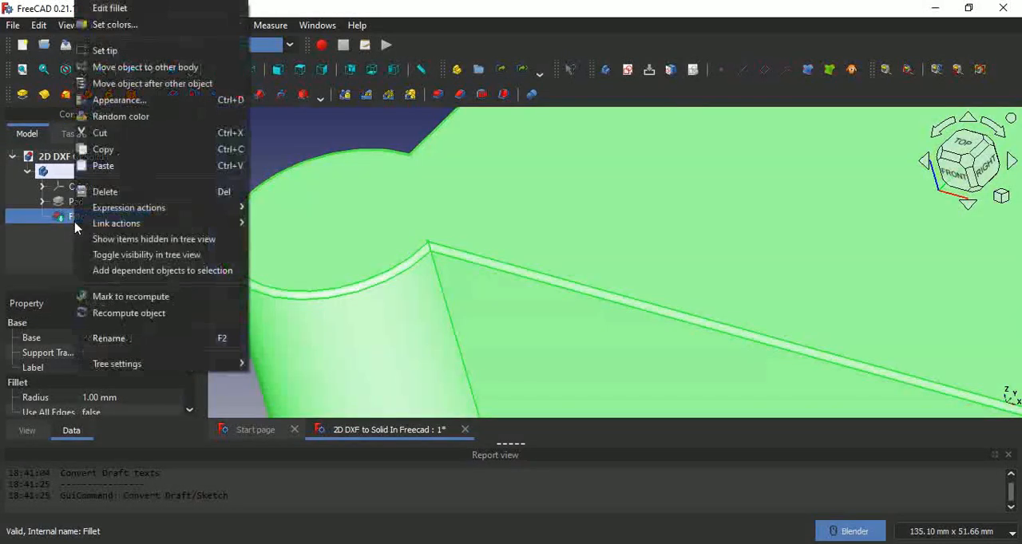
{"action": "left_click", "coordinate": [114, 14]}
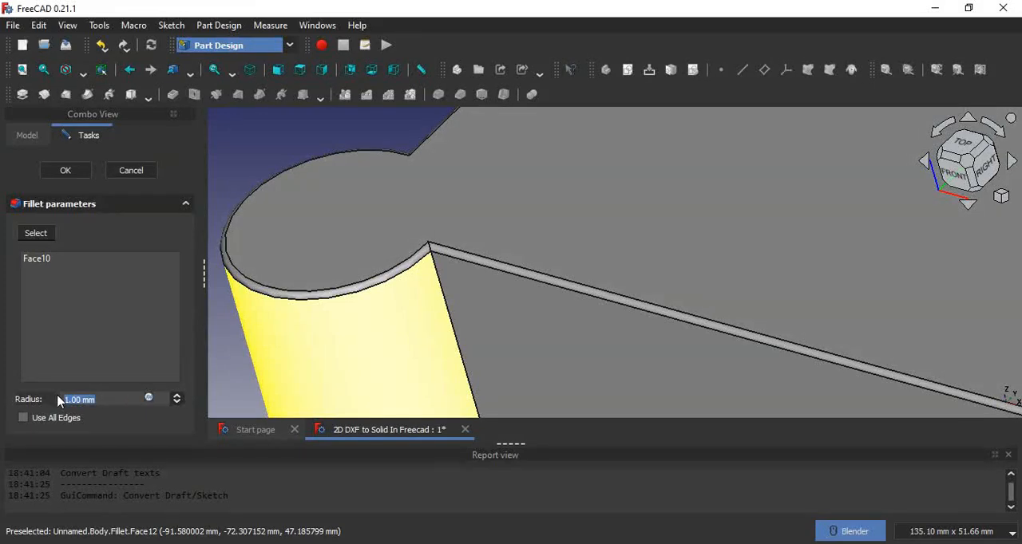
{"action": "type", "text": "10"}
{"action": "key", "text": "Return"}
{"action": "left_click", "coordinate": [536, 297]}
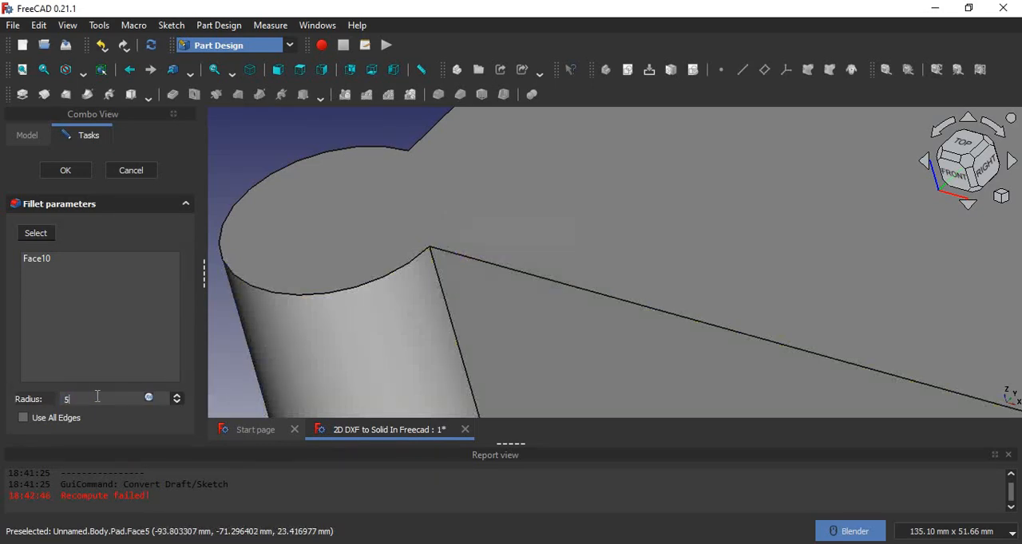
{"action": "left_click", "coordinate": [65, 170]}
Save the document with the modified fillet
{"action": "scroll", "coordinate": [357, 220], "scroll_direction": "down", "scroll_amount": 4}
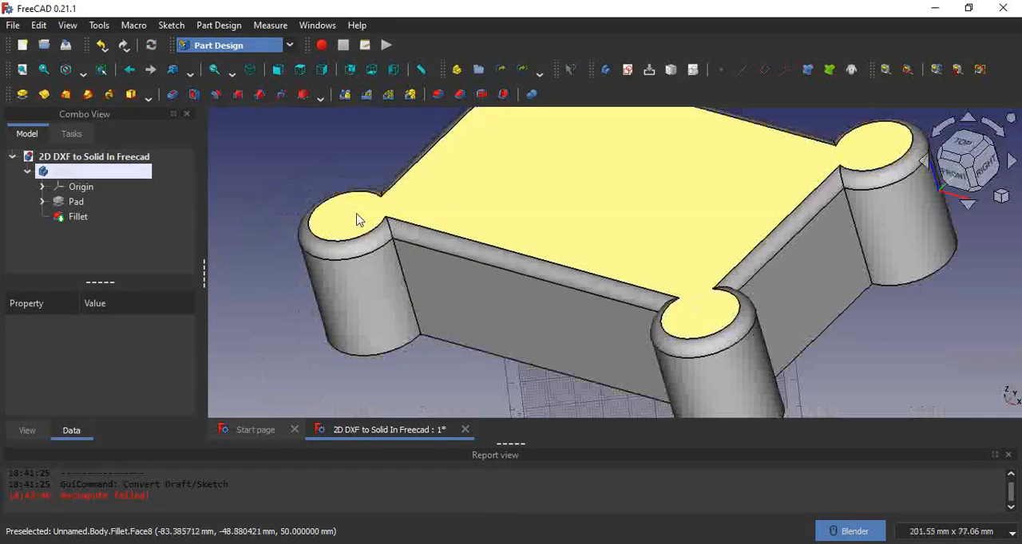
{"action": "scroll", "coordinate": [356, 220], "scroll_direction": "down", "scroll_amount": 3}
{"action": "middle_click_drag", "start_coordinate": [655, 247], "coordinate": [716, 274]}
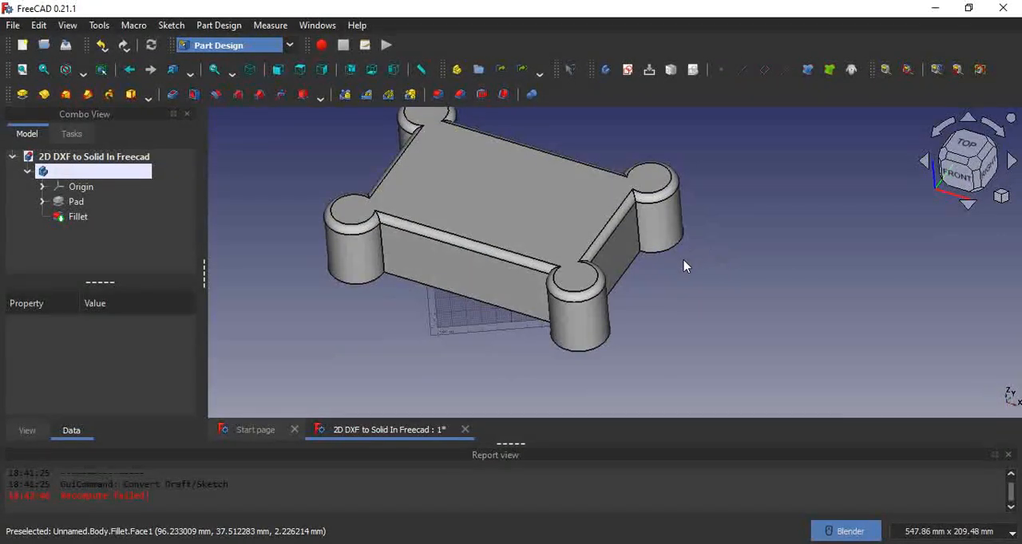
{"action": "key", "text": "ctrl+s"}
Chamfer the edges of the solid's bottom face with an equal distance of 4 mm and save the document
{"action": "scroll", "coordinate": [750, 208], "scroll_direction": "down", "scroll_amount": 2}
{"action": "scroll", "coordinate": [757, 200], "scroll_direction": "up", "scroll_amount": 2}
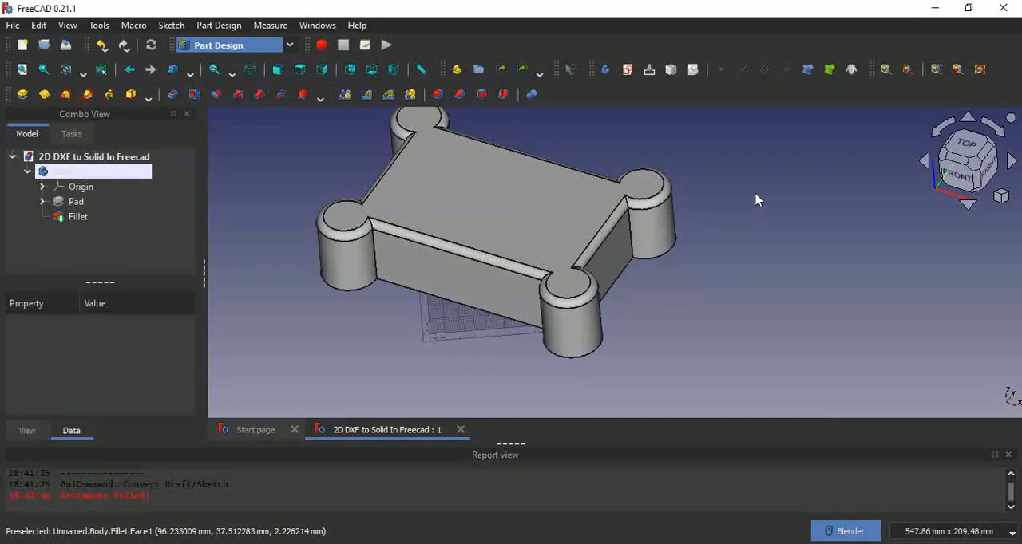
{"action": "middle_click_drag", "start_coordinate": [734, 254], "coordinate": [684, 164]}
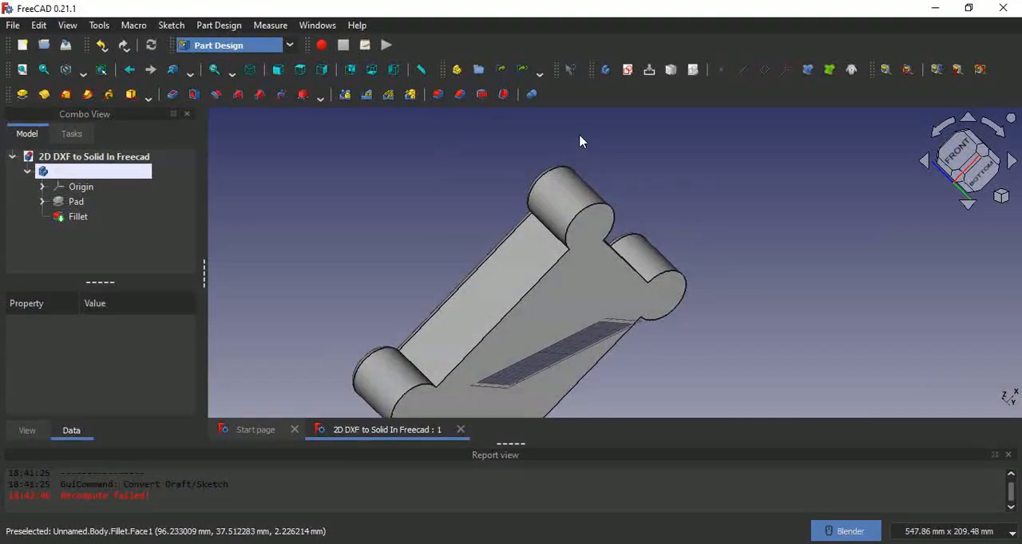
{"action": "left_click", "coordinate": [460, 95]}
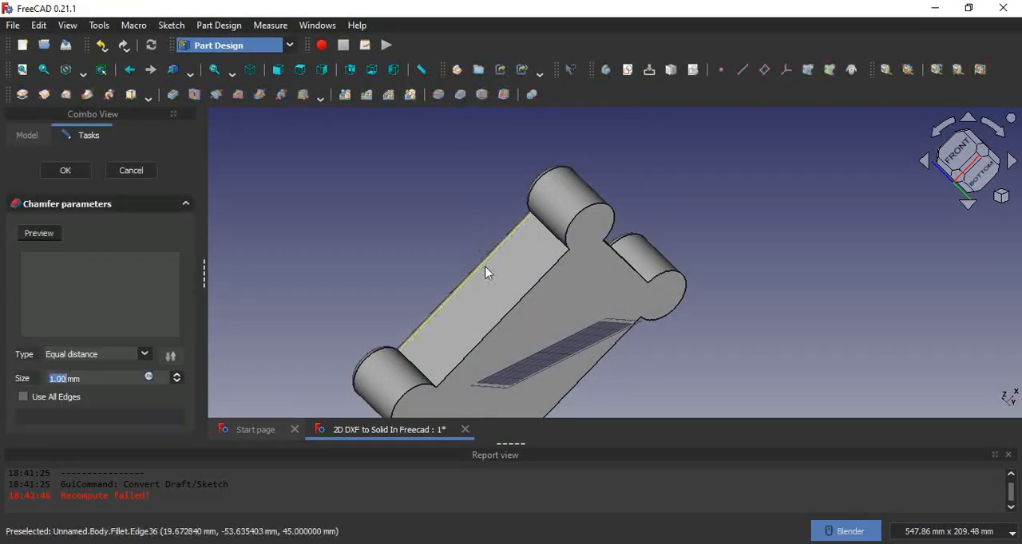
{"action": "left_click", "coordinate": [512, 345]}
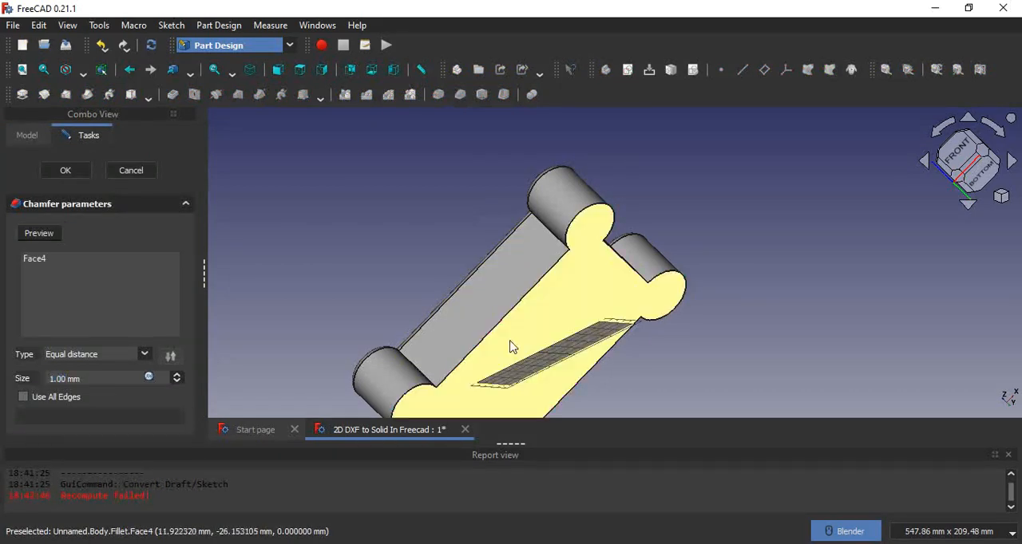
{"action": "left_click", "coordinate": [64, 381]}
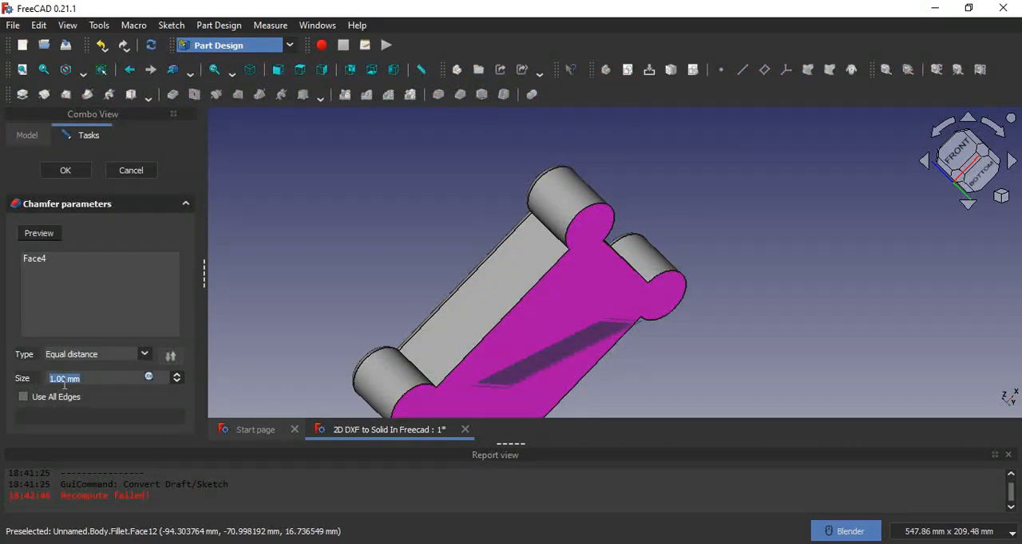
{"action": "type", "text": "4"}
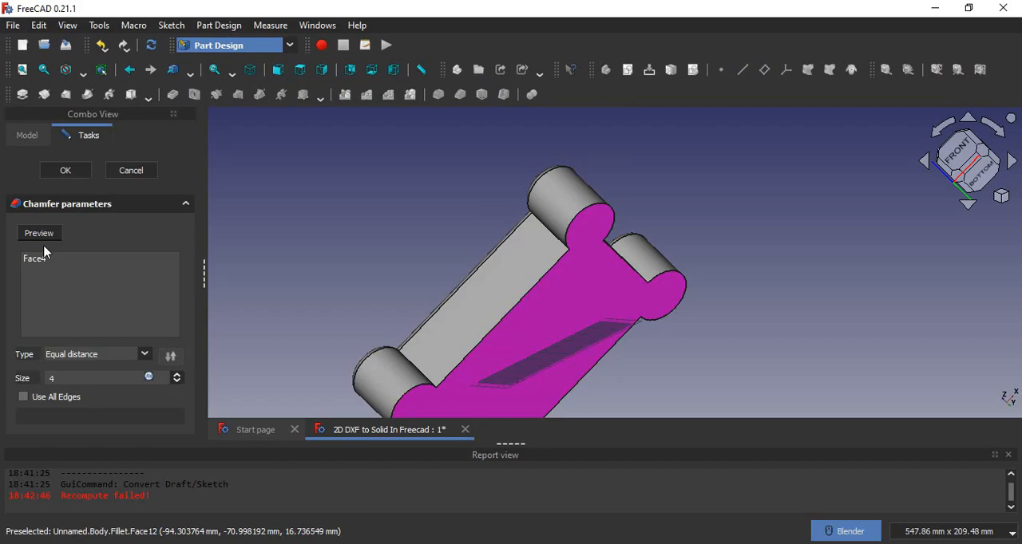
{"action": "left_click", "coordinate": [66, 170]}
{"action": "scroll", "coordinate": [575, 263], "scroll_direction": "up", "scroll_amount": 5}
{"action": "middle_click_drag", "start_coordinate": [575, 264], "coordinate": [743, 297]}
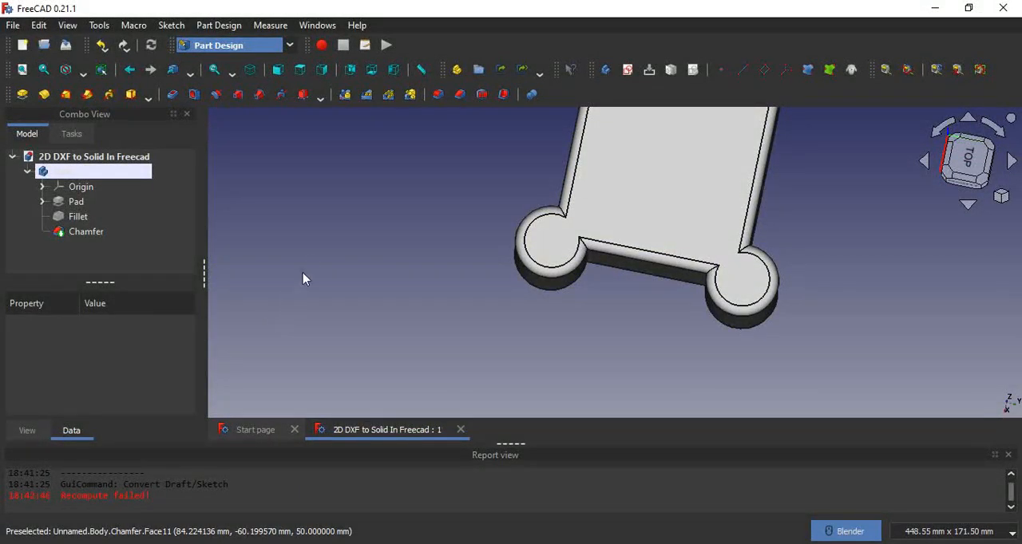
Examine the finished solid's top face, rounded edges and corner lobes from above and at an angle
{"action": "scroll", "coordinate": [834, 182], "scroll_direction": "down", "scroll_amount": 3}
{"action": "scroll", "coordinate": [838, 149], "scroll_direction": "up", "scroll_amount": 3}
{"action": "scroll", "coordinate": [837, 154], "scroll_direction": "up", "scroll_amount": 2}
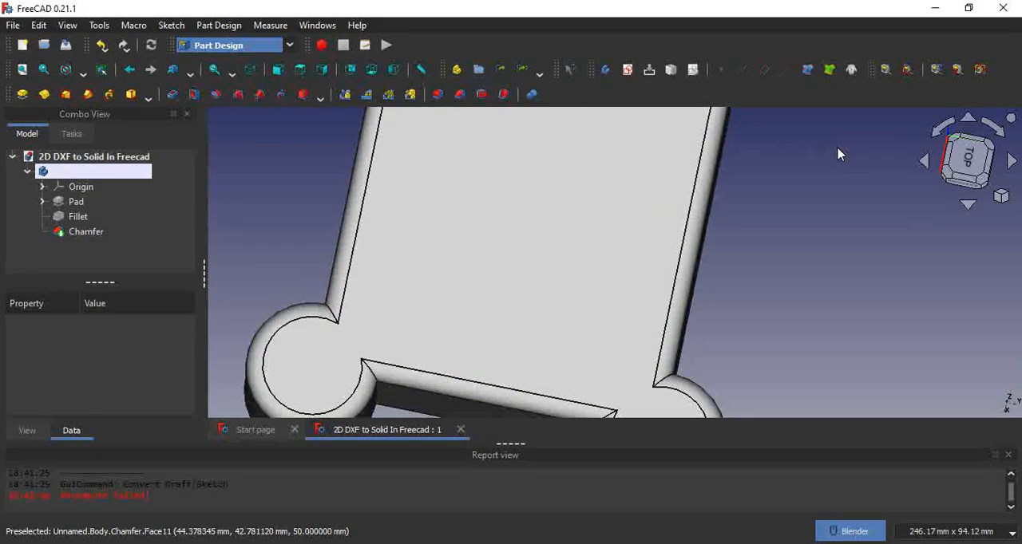
{"action": "scroll", "coordinate": [838, 152], "scroll_direction": "down", "scroll_amount": 5}
{"action": "middle_click_drag", "start_coordinate": [892, 227], "coordinate": [921, 154]}
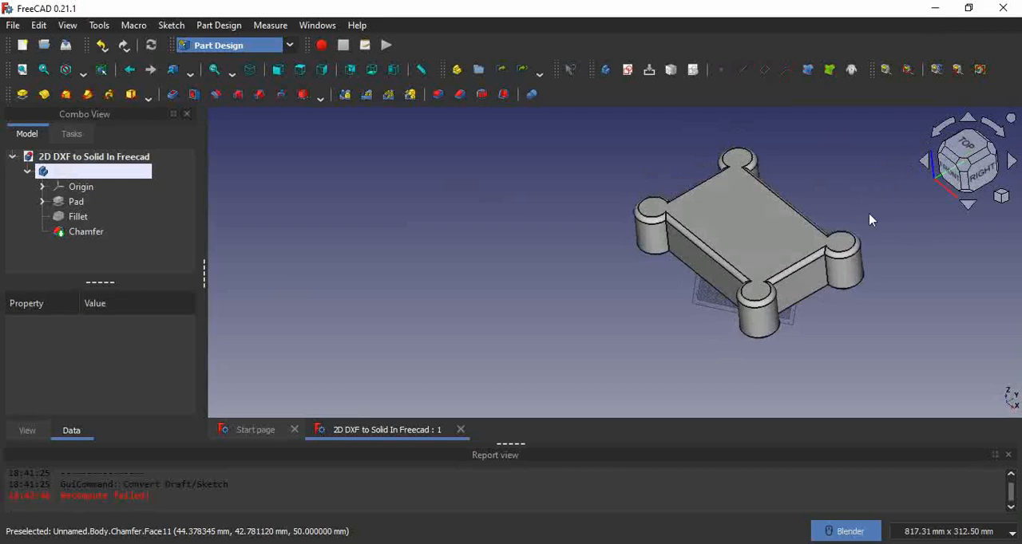
{"action": "scroll", "coordinate": [798, 321], "scroll_direction": "down", "scroll_amount": 3}
{"action": "scroll", "coordinate": [798, 321], "scroll_direction": "down", "scroll_amount": 1}
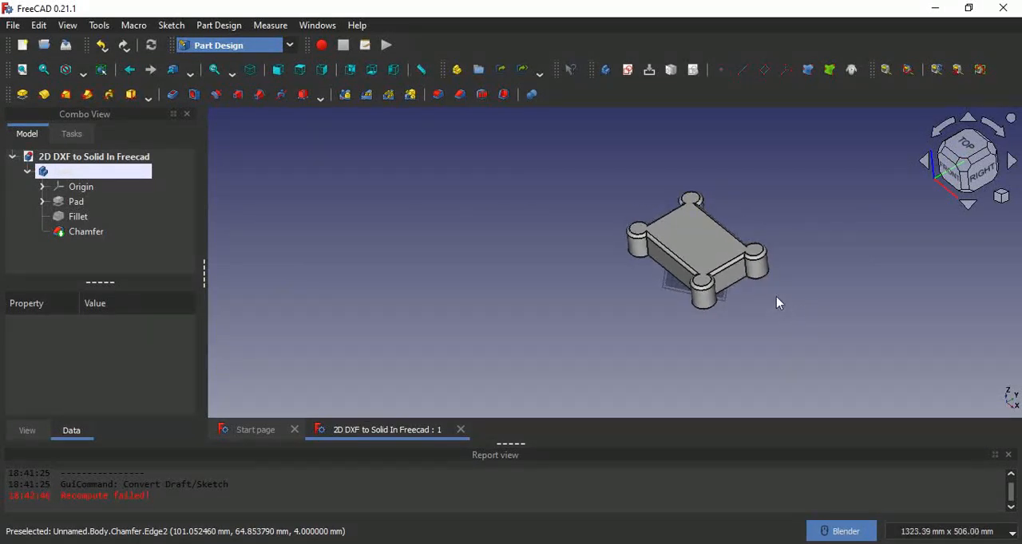
{"action": "scroll", "coordinate": [853, 262], "scroll_direction": "up", "scroll_amount": 7}
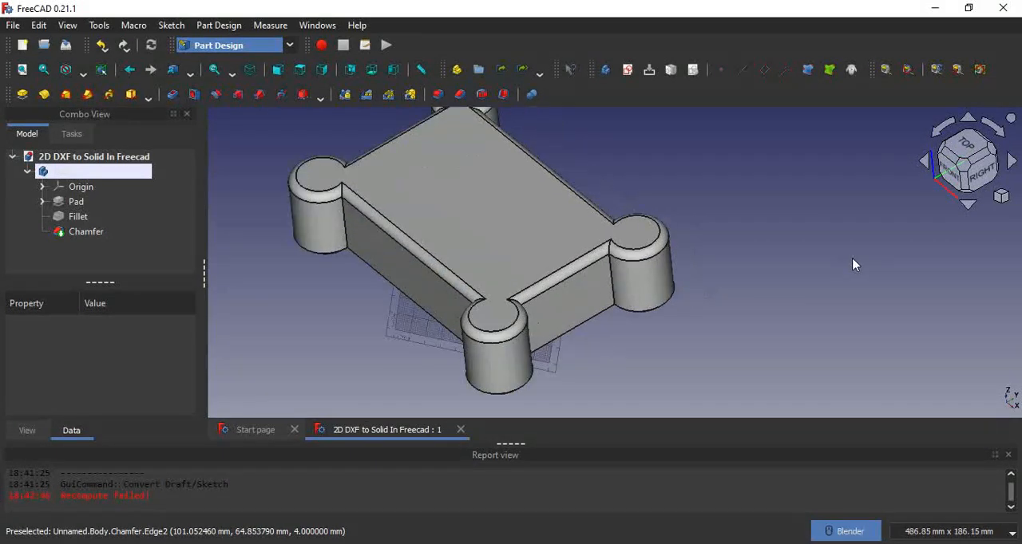
{"action": "scroll", "coordinate": [853, 263], "scroll_direction": "down", "scroll_amount": 3}
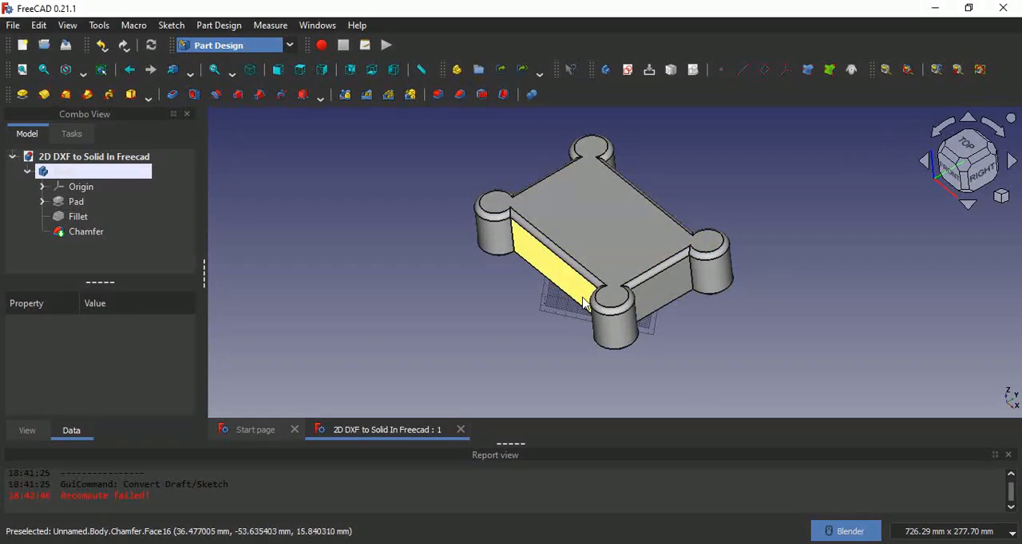